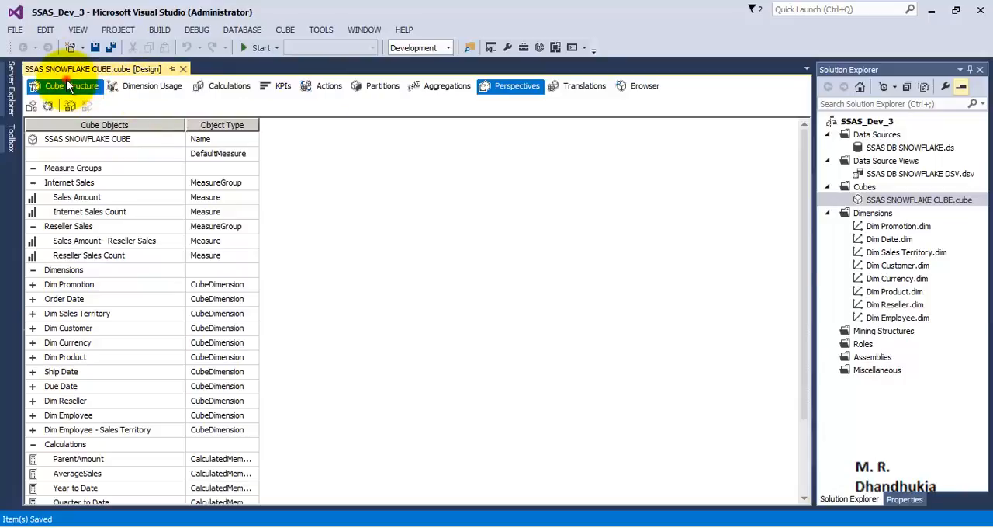
Step: Open the cube browser, reconnect, and analyze SSAS SNOWFLAKE CUBE in a maximized Excel window with data connections enabled
mouse_move(802, 172)
left_mouse_down()
mouse_move(825, 277)
mouse_move(822, 373)
mouse_move(801, 157)
left_mouse_up()
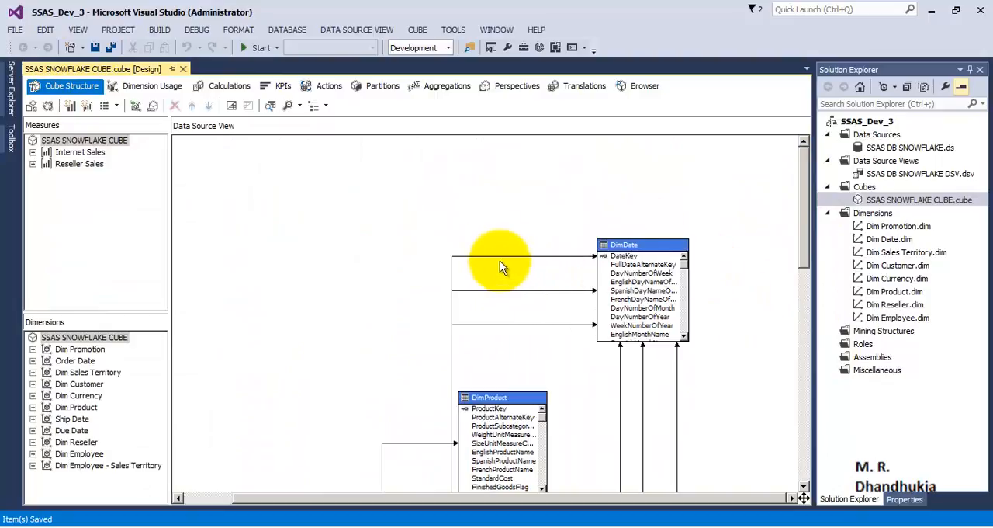
left_click(645, 86)
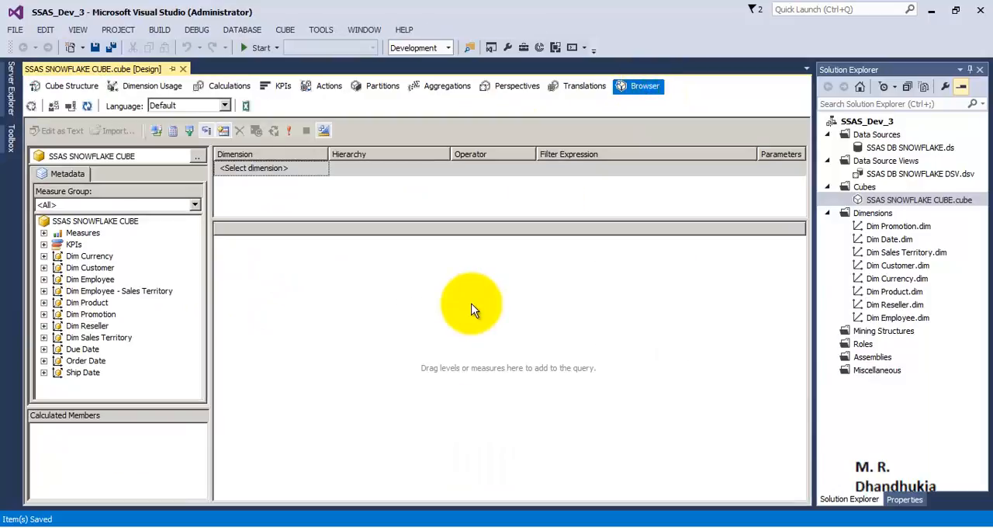
left_click(69, 105)
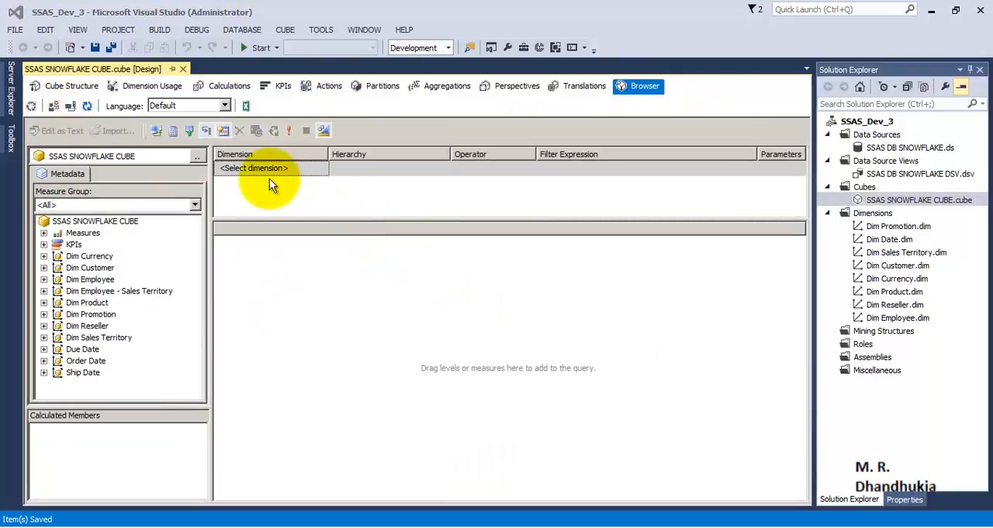
left_click(245, 107)
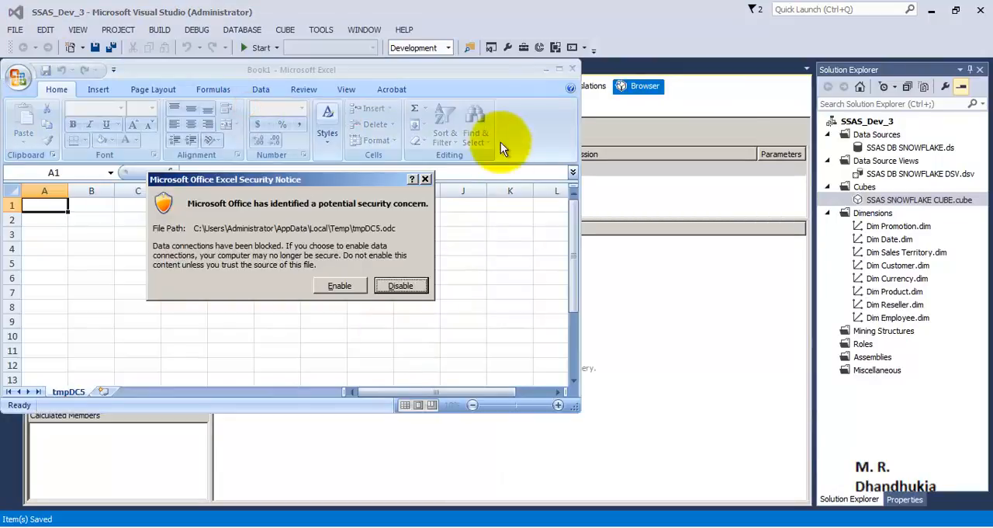
left_click(353, 290)
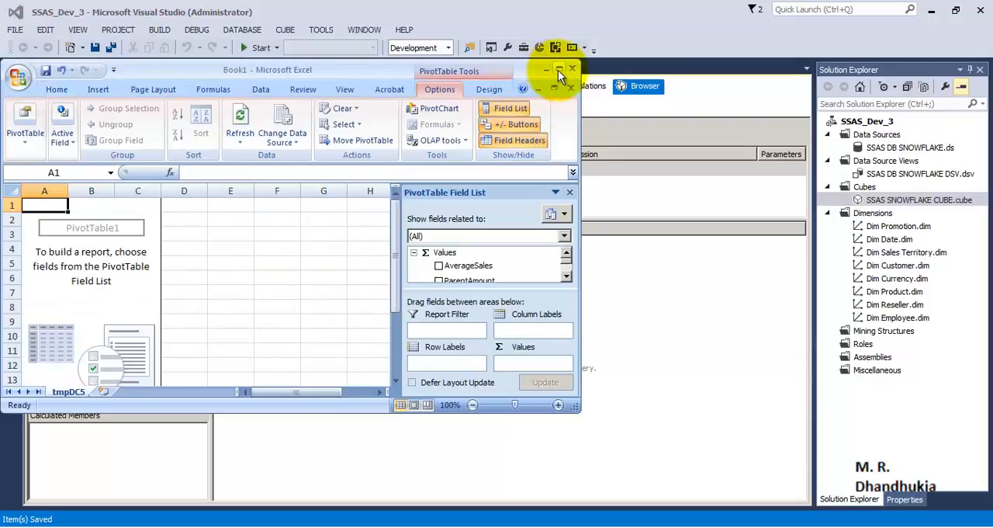
left_click(557, 70)
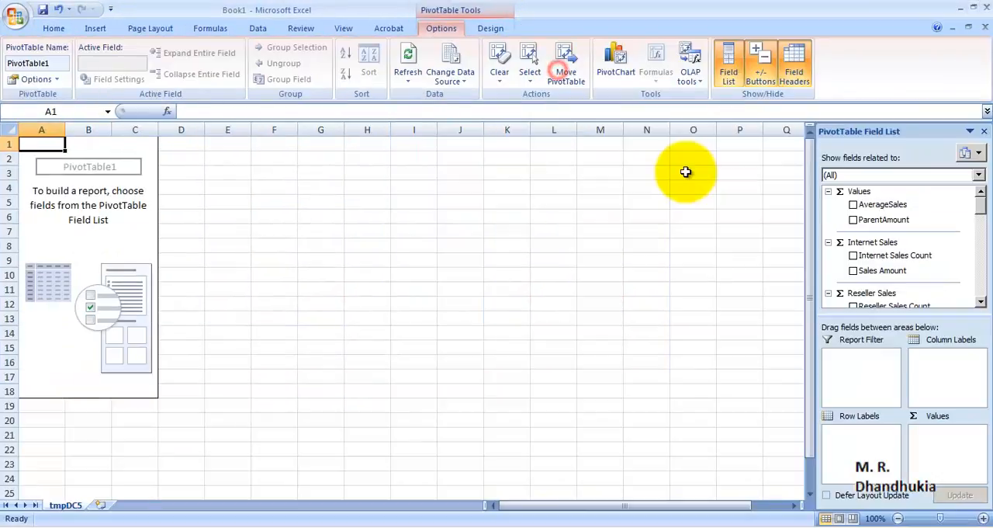
Step: Try AverageSales as a value, remove it, and add Internet Sales Count and Reseller Sales Count to the pivot table
left_click(853, 205)
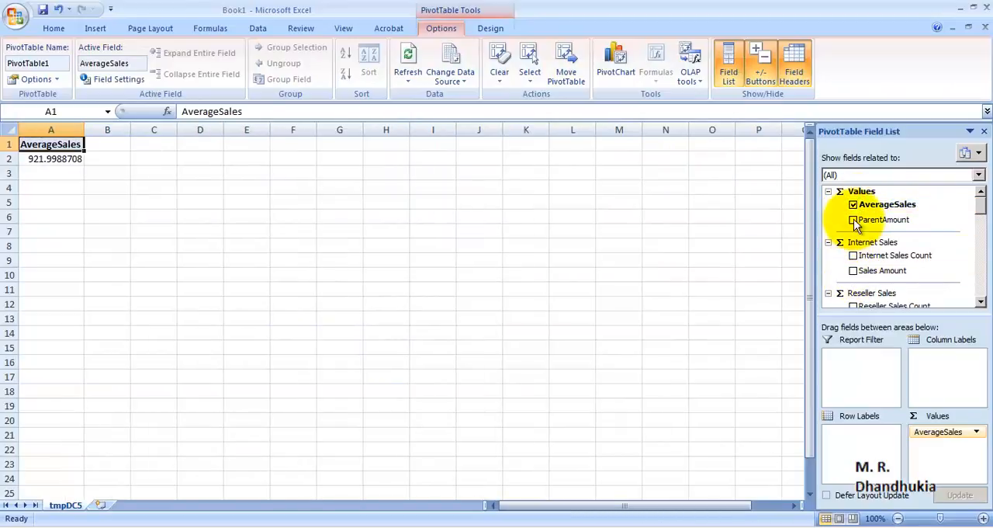
left_click(854, 205)
left_click_drag(981, 201, 982, 215)
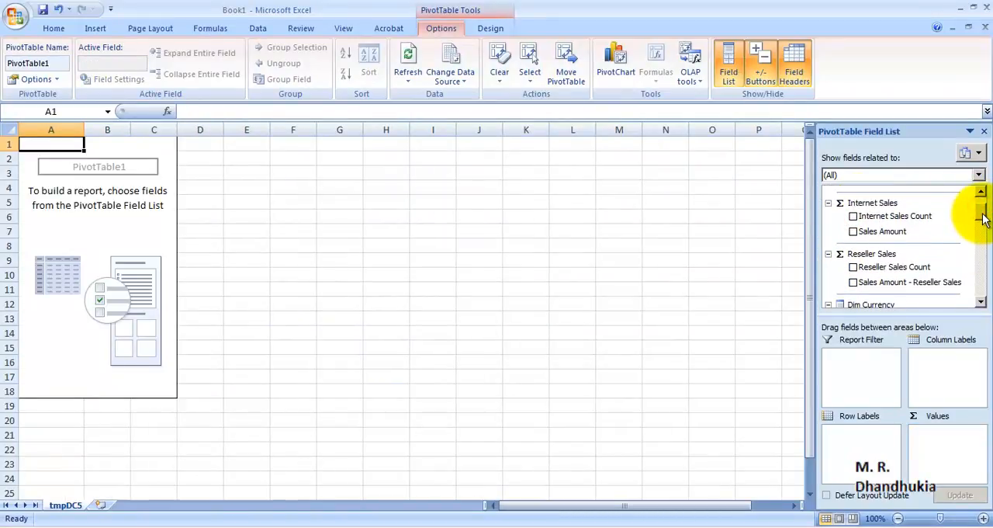
left_click(853, 217)
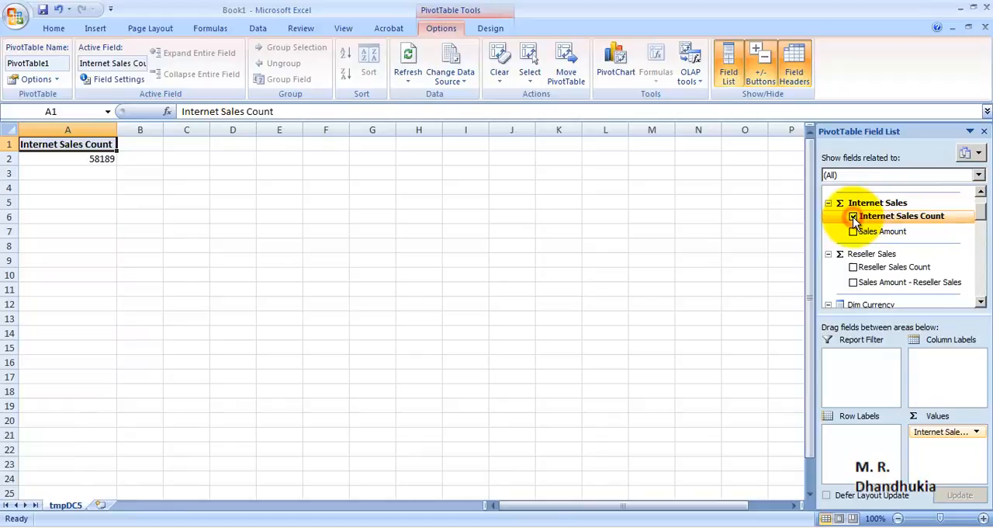
left_click(854, 267)
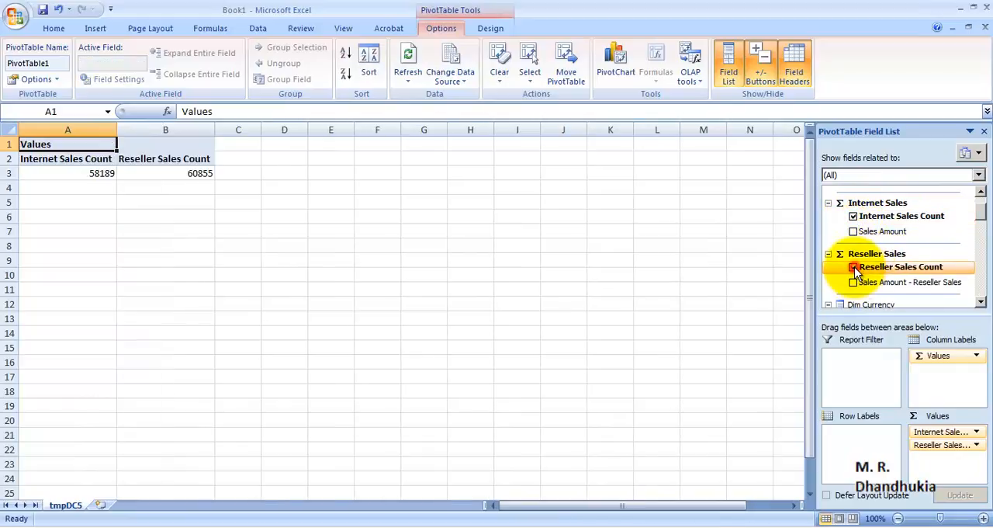
Step: Break both sales counts down by Order Date's Calendar Year, placing the field in the row labels
left_click_drag(984, 212, 983, 281)
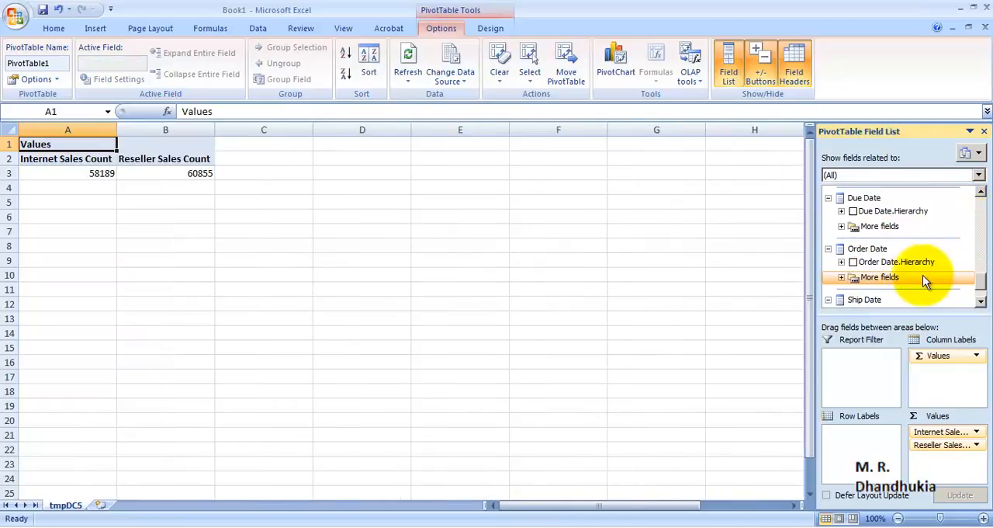
left_click(840, 276)
scroll(951, 287, "down", 1)
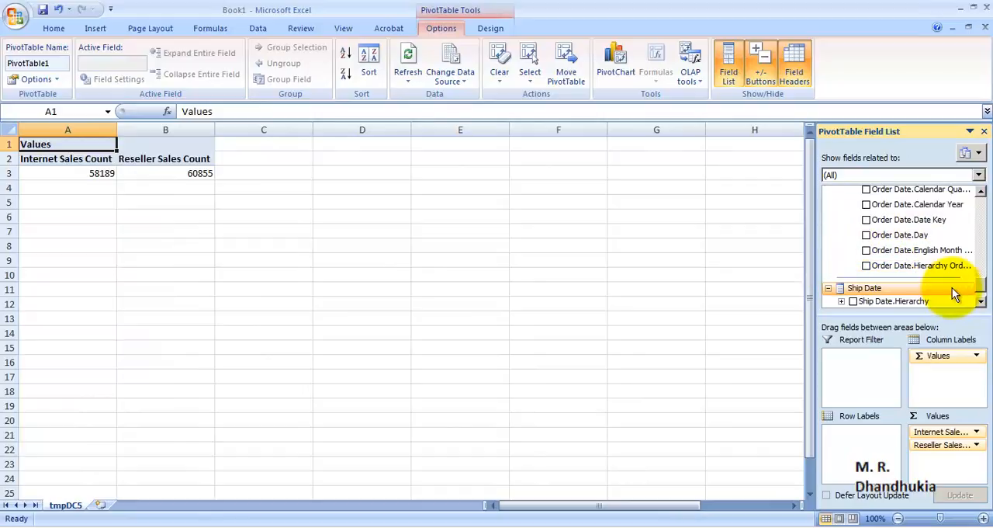
left_click(867, 205)
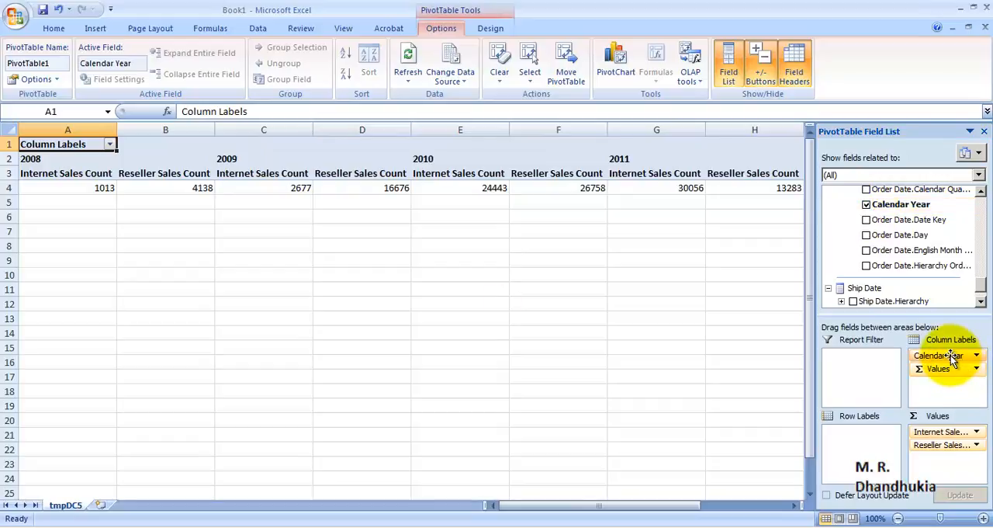
left_click_drag(951, 359, 876, 436)
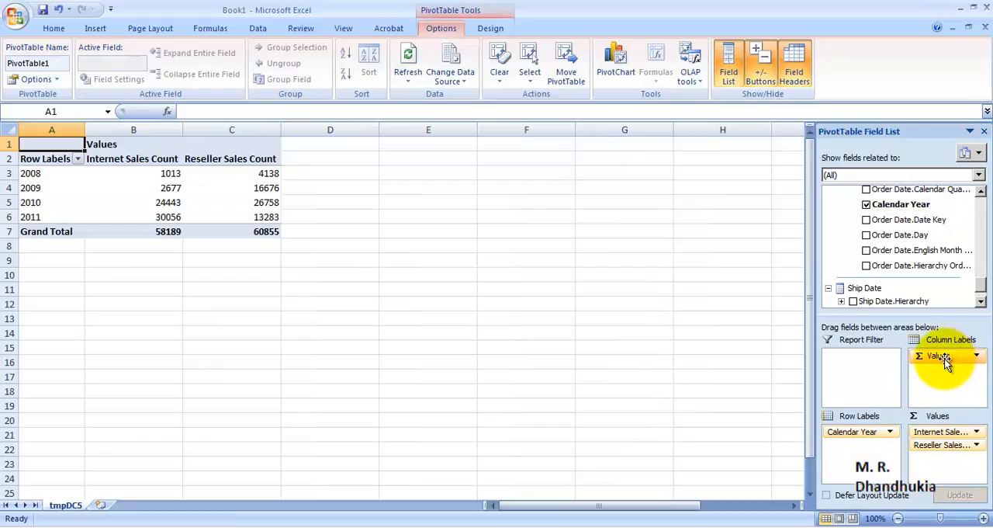
left_click(231, 173)
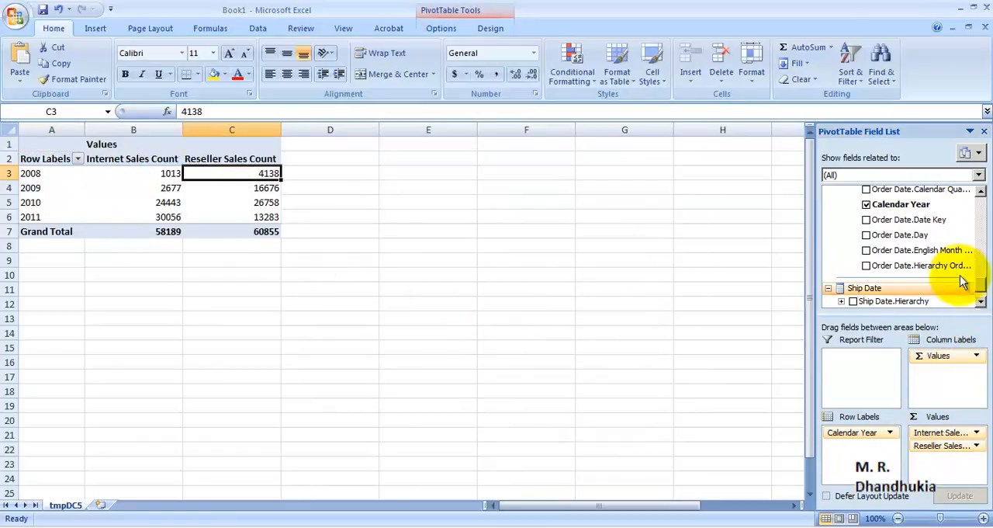
Step: Replace Calendar Year with Dim Reseller's Reseller Key in the row labels and compare the two sales count columns
left_click(865, 204)
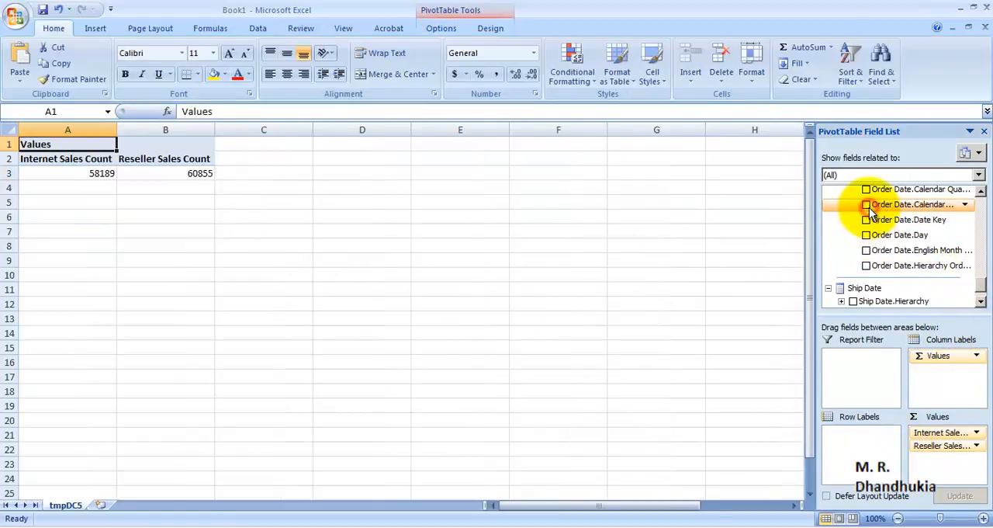
mouse_move(984, 292)
left_mouse_down()
mouse_move(975, 266)
mouse_move(988, 284)
left_mouse_up()
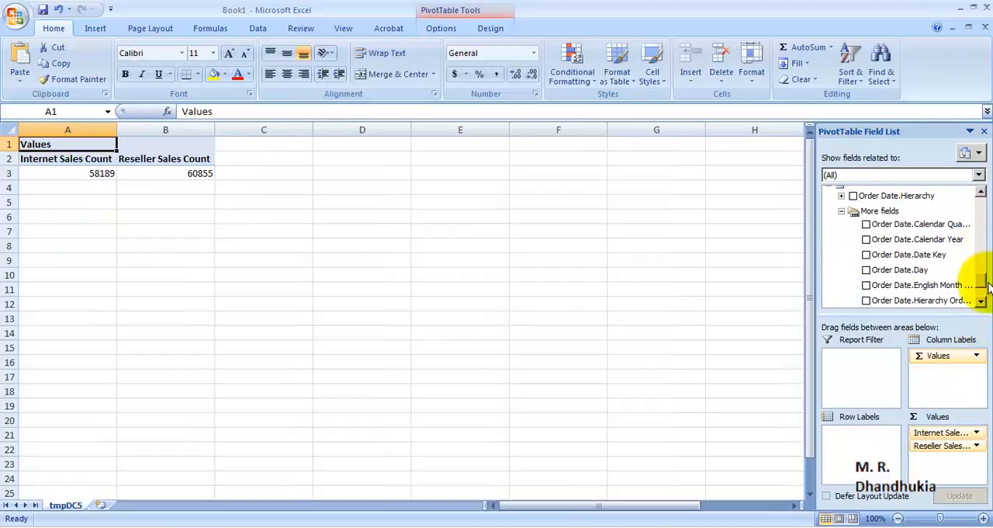
left_click(841, 211)
scroll(953, 251, "up", 3)
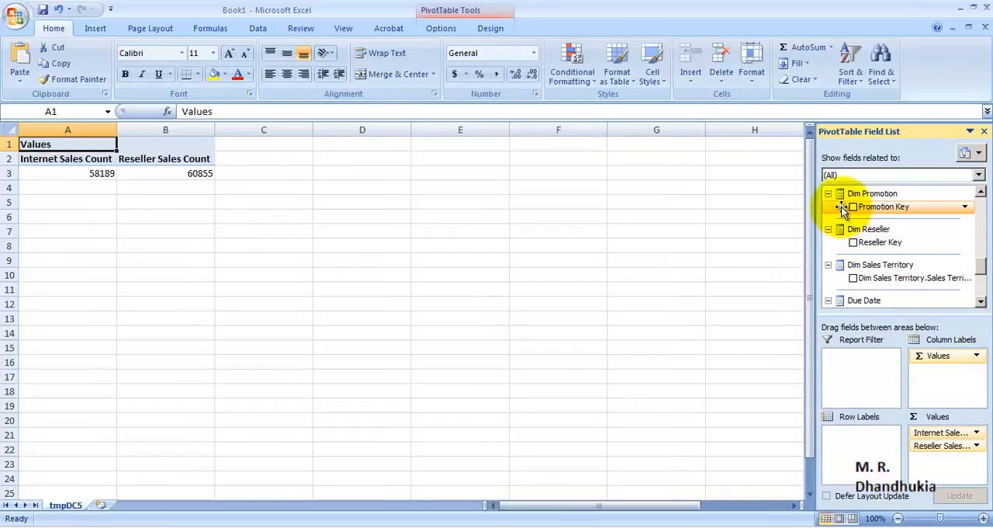
scroll(967, 271, "up", 2)
scroll(968, 270, "up", 1)
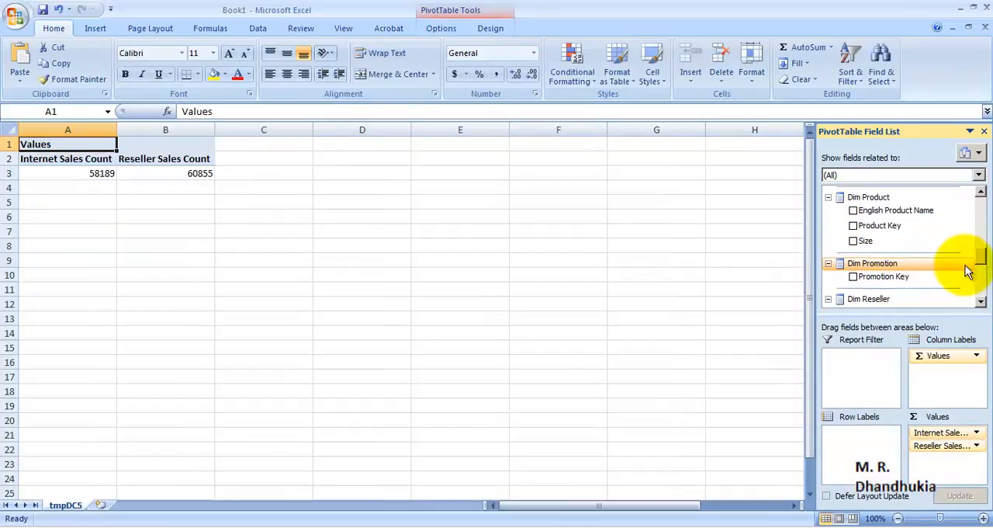
scroll(968, 271, "down", 3)
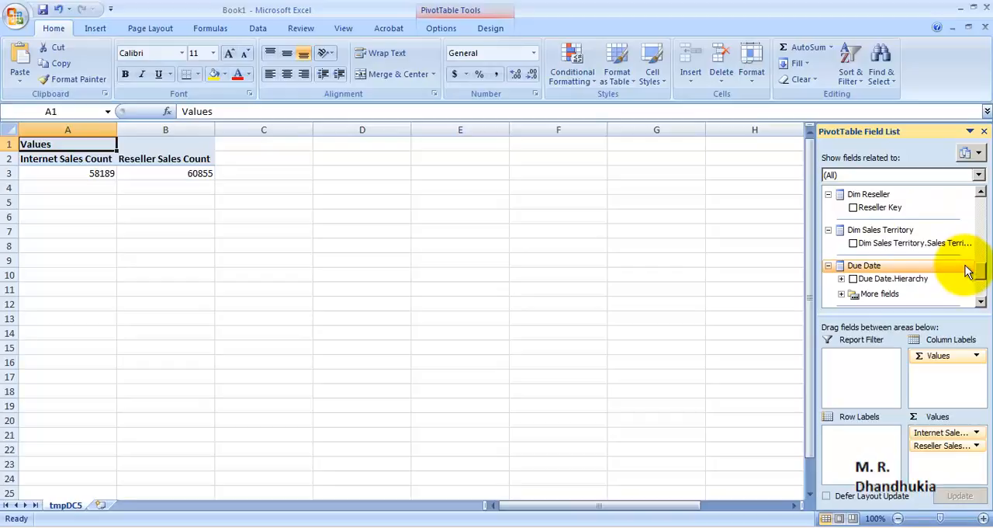
left_click(853, 207)
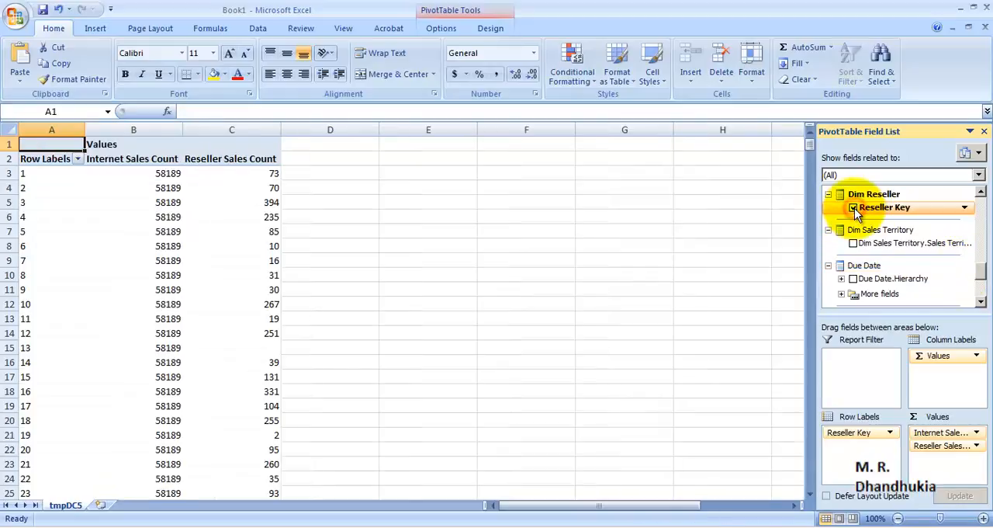
left_click(233, 130)
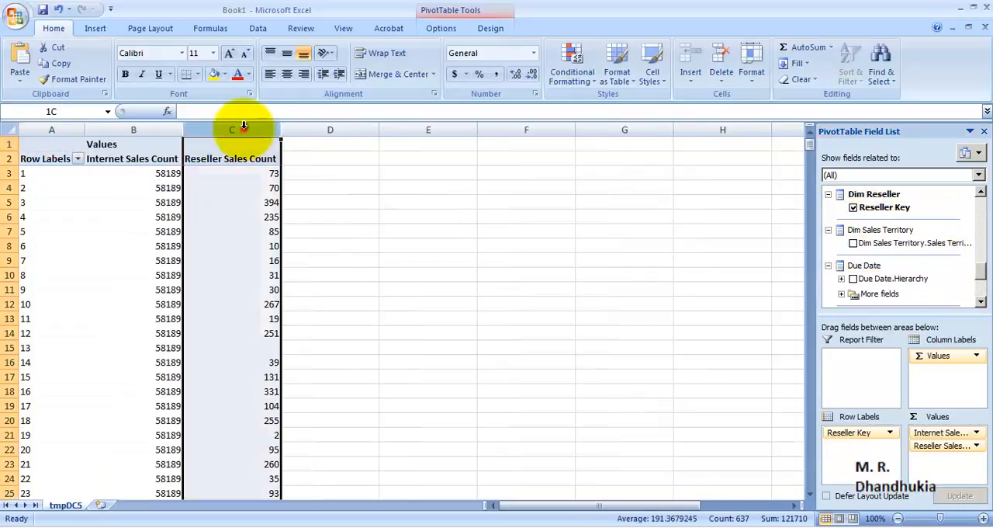
left_click_drag(147, 173, 151, 476)
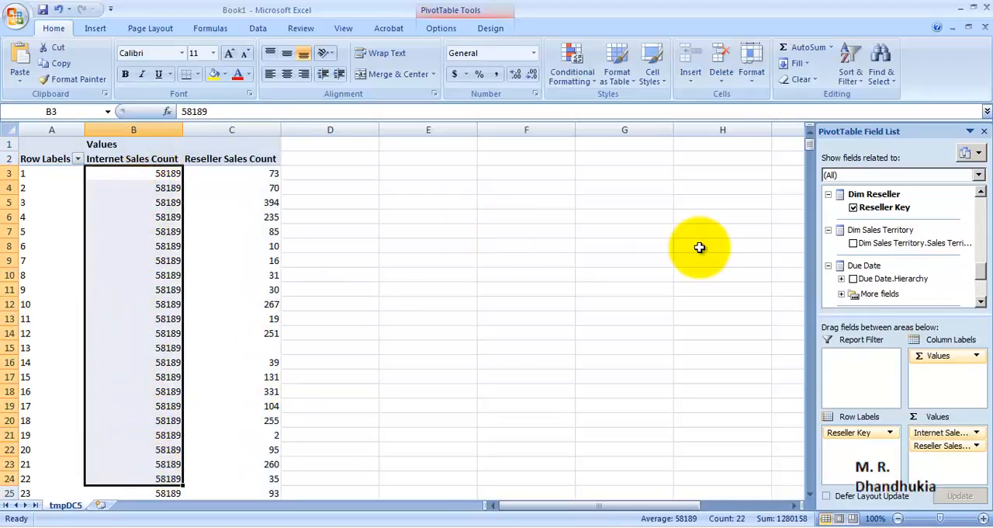
Step: Replace Reseller Key with Dim Customer's Gender in the row labels and compare both sales count columns by gender
left_click(854, 207)
left_click_drag(975, 277, 983, 225)
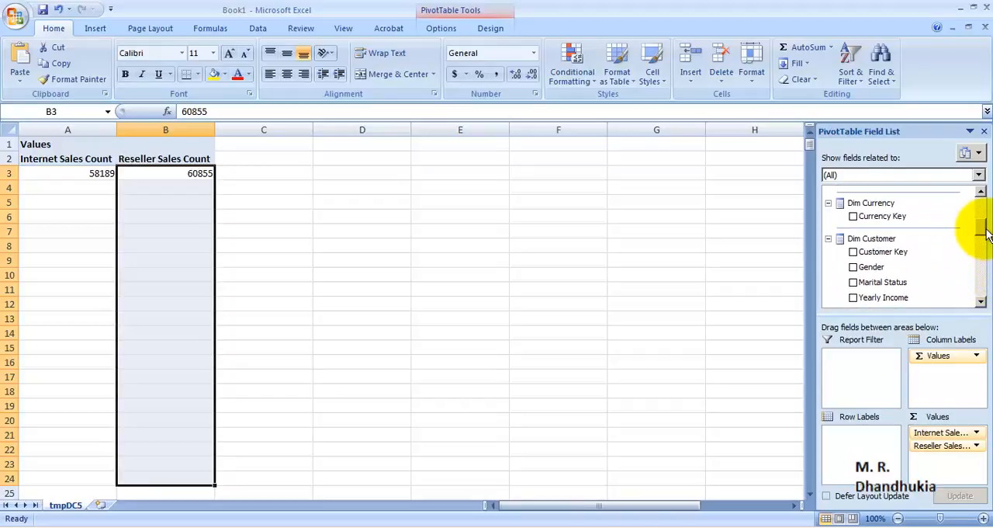
left_click(853, 267)
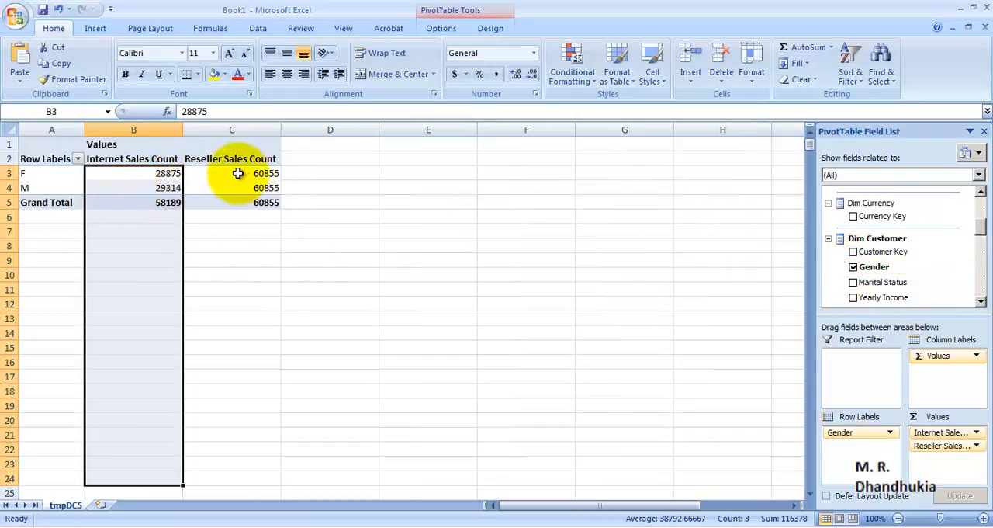
left_click(166, 129)
left_click(250, 130)
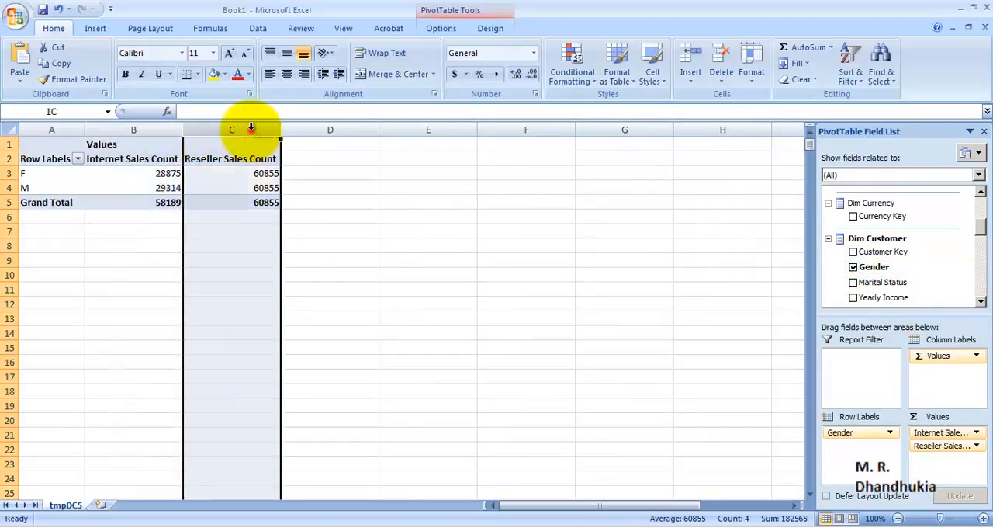
left_click_drag(244, 177, 245, 188)
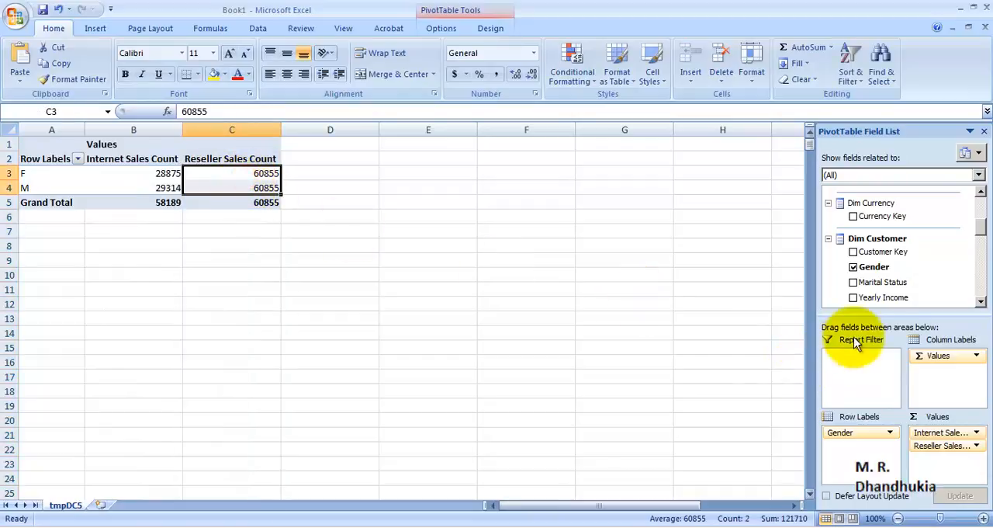
Step: Replace Gender with Marital Status in the row labels and compare the Reseller and Internet Sales Count values
left_click(853, 266)
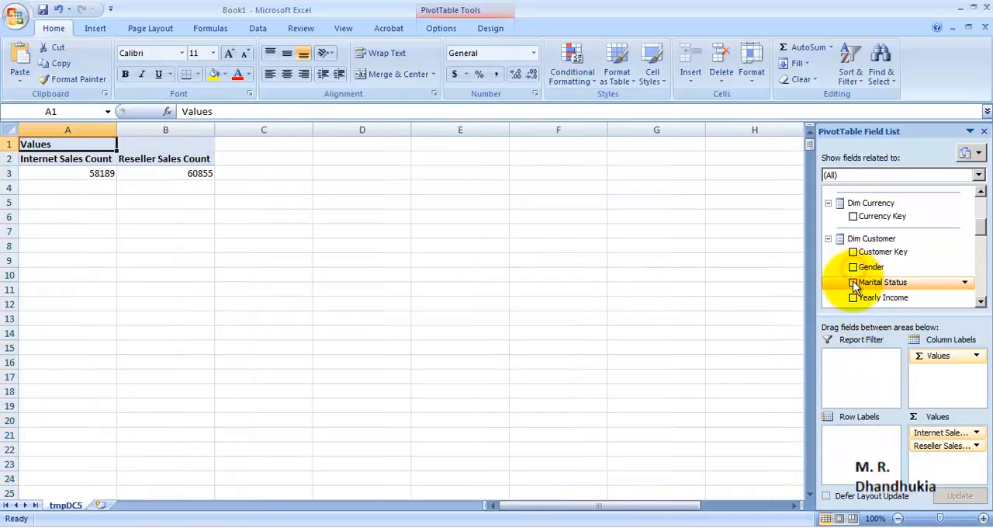
left_click(854, 282)
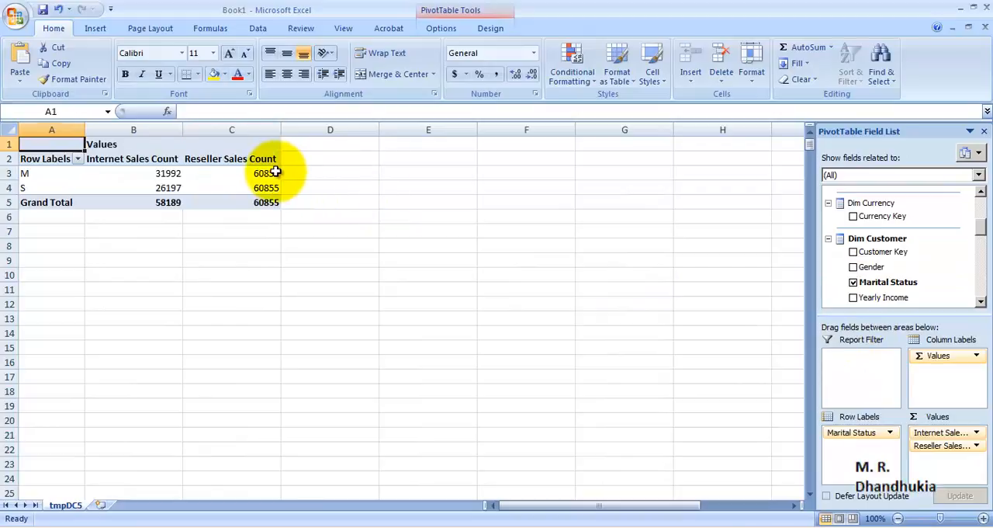
left_click_drag(268, 173, 266, 191)
left_click_drag(164, 173, 166, 188)
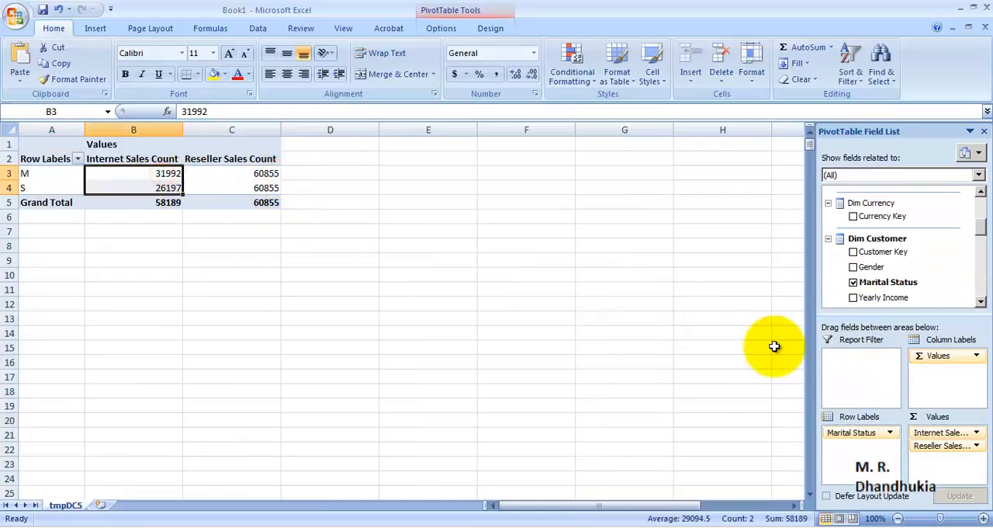
Step: Replace Marital Status with Yearly Income in the row labels and compare both sales counts across the income rows
left_click(854, 283)
left_click(853, 297)
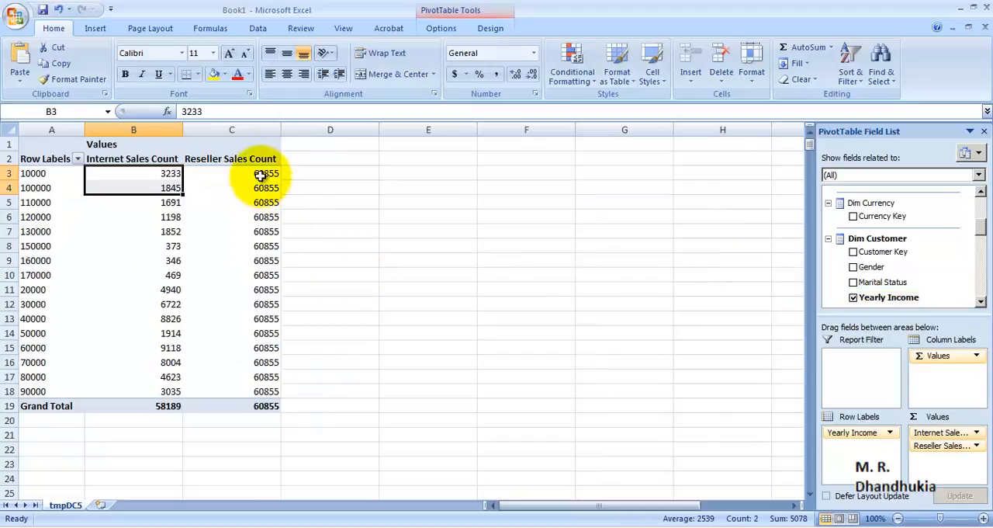
left_click_drag(262, 173, 237, 391)
left_click_drag(159, 173, 142, 391)
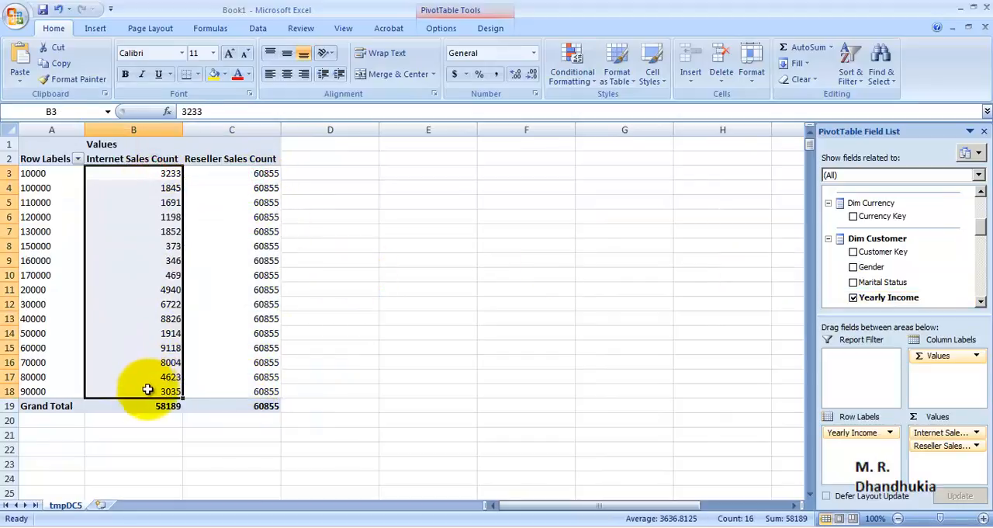
Step: Replace Yearly Income with Customer Key in the row labels and examine the Reseller Sales Count values down the list
left_click(854, 297)
left_click(853, 251)
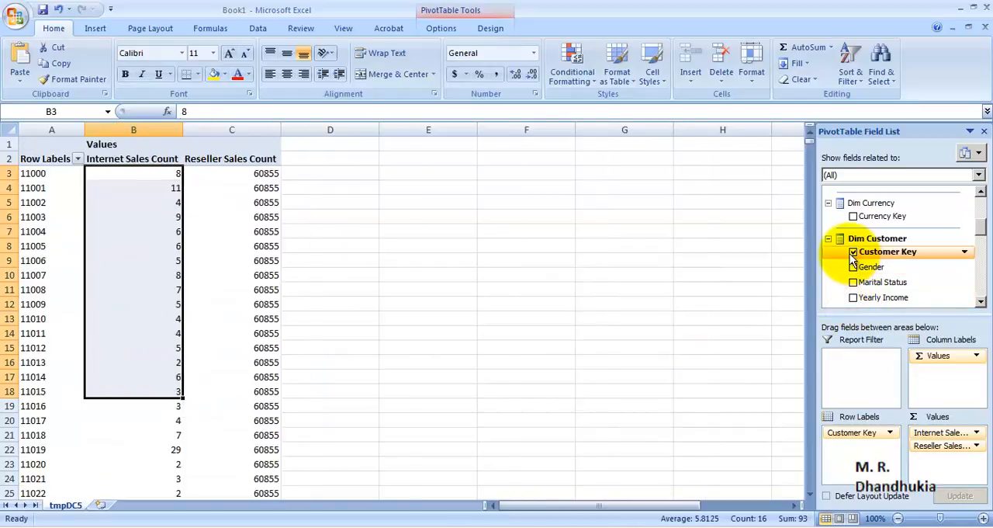
left_click(233, 218)
scroll(279, 256, "down", 20)
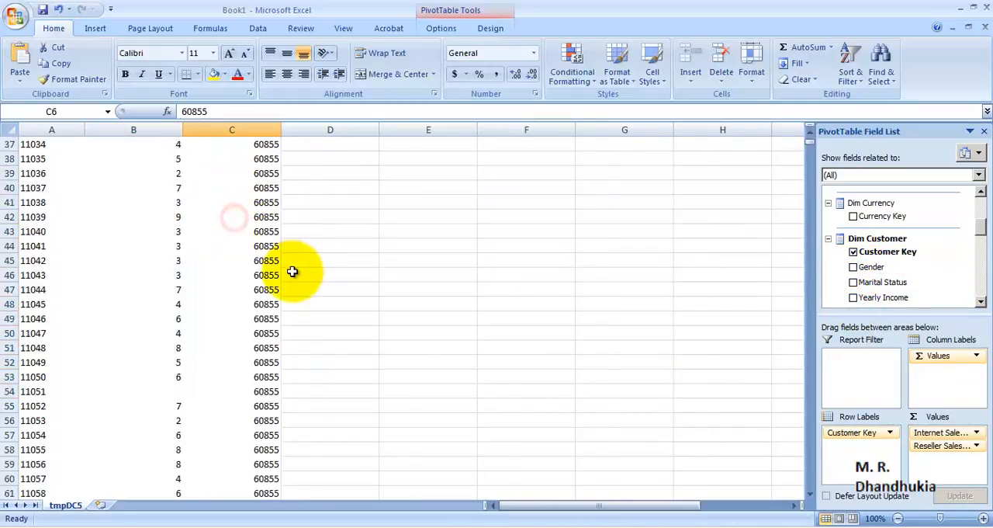
left_click_drag(256, 362, 256, 159)
scroll(433, 248, "up", 20)
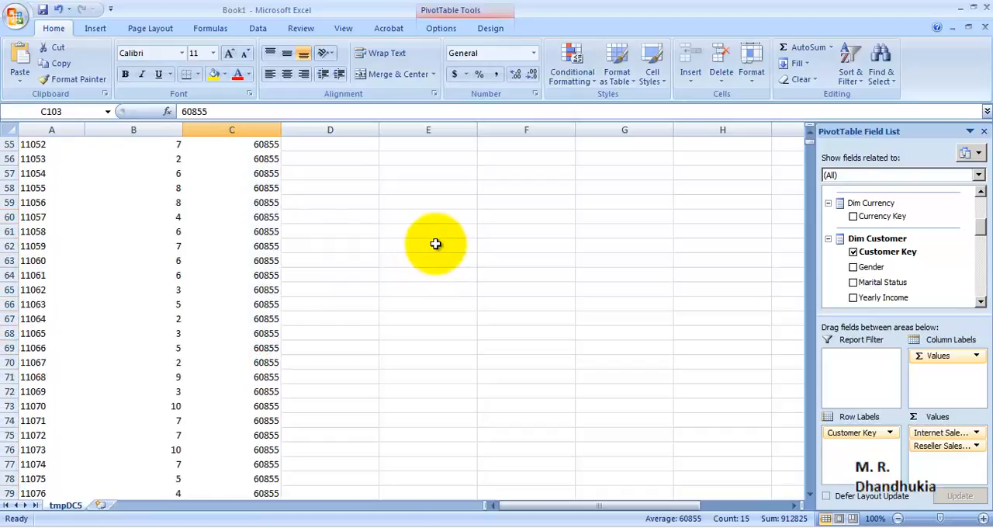
Step: Examine the Internet Sales Count values per customer, remove Customer Key from the row labels, and check the overall Reseller Sales Count
left_click_drag(155, 171, 140, 350)
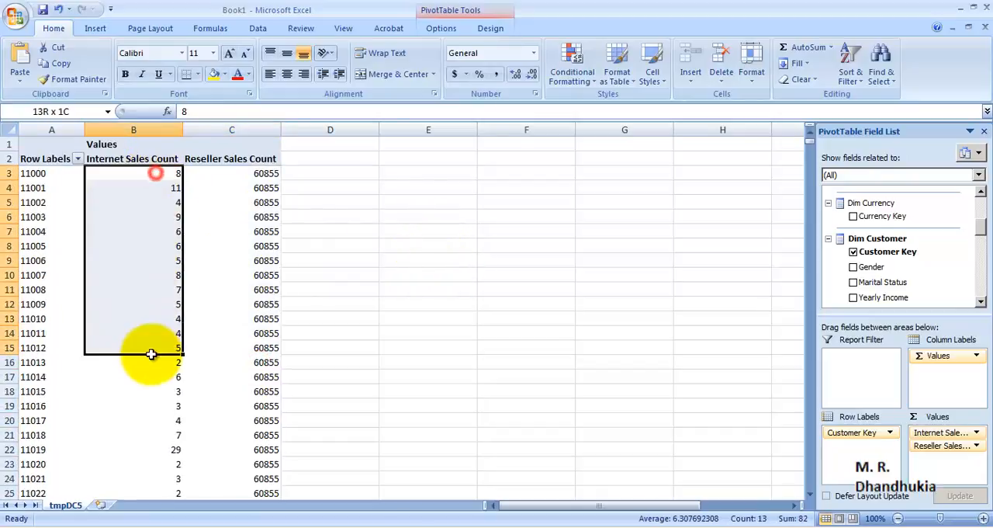
left_click(853, 252)
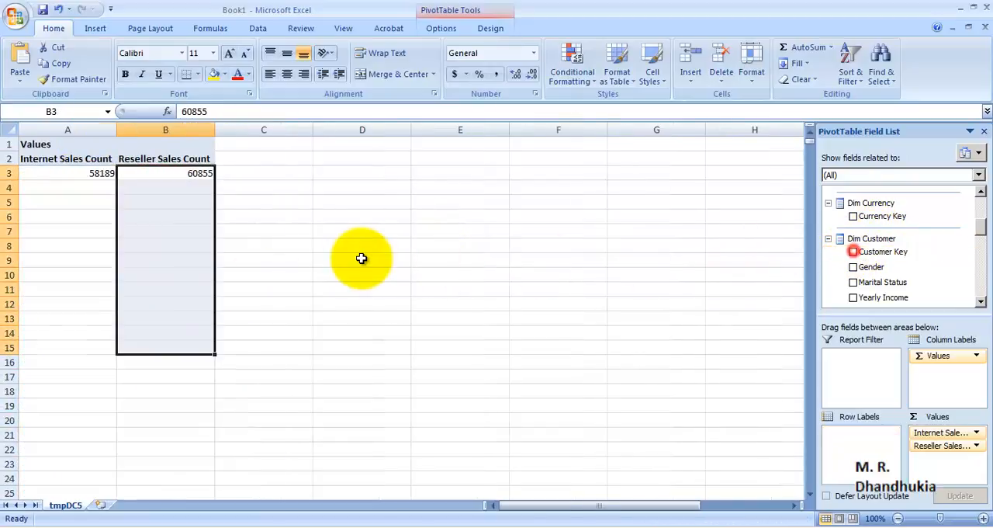
left_click(206, 210)
left_click(198, 178)
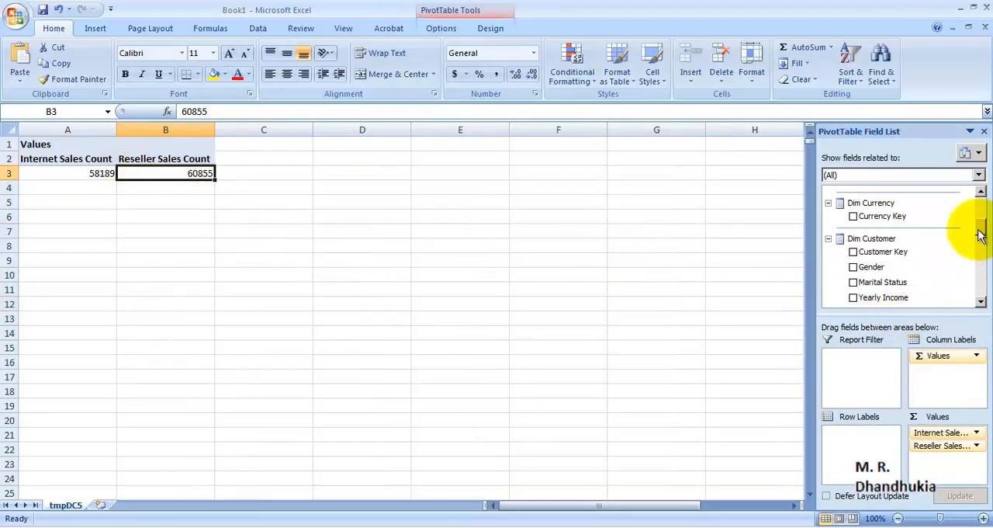
left_click_drag(982, 227, 979, 200)
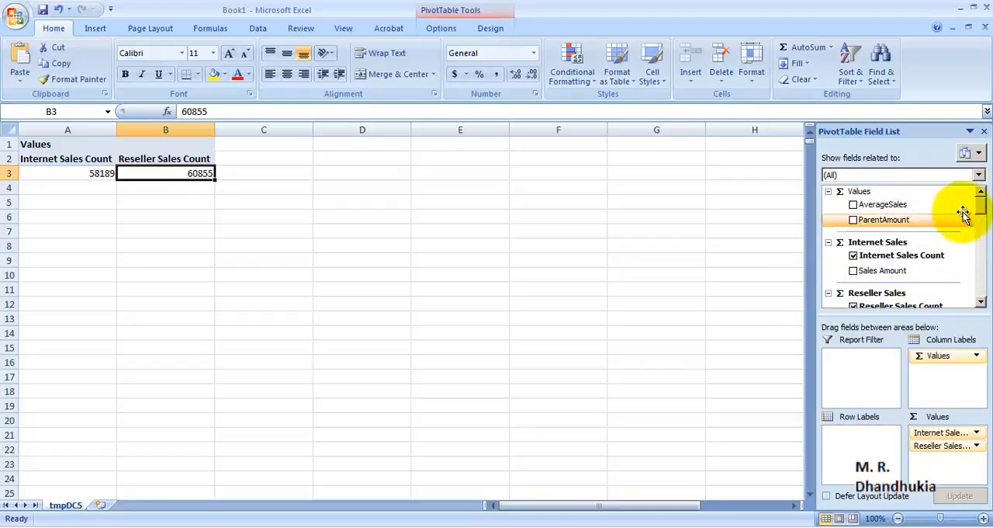
mouse_move(977, 197)
left_mouse_down()
mouse_move(987, 298)
mouse_move(979, 198)
left_mouse_up()
Step: Close the workbook without saving its changes and exit Excel
left_click(986, 28)
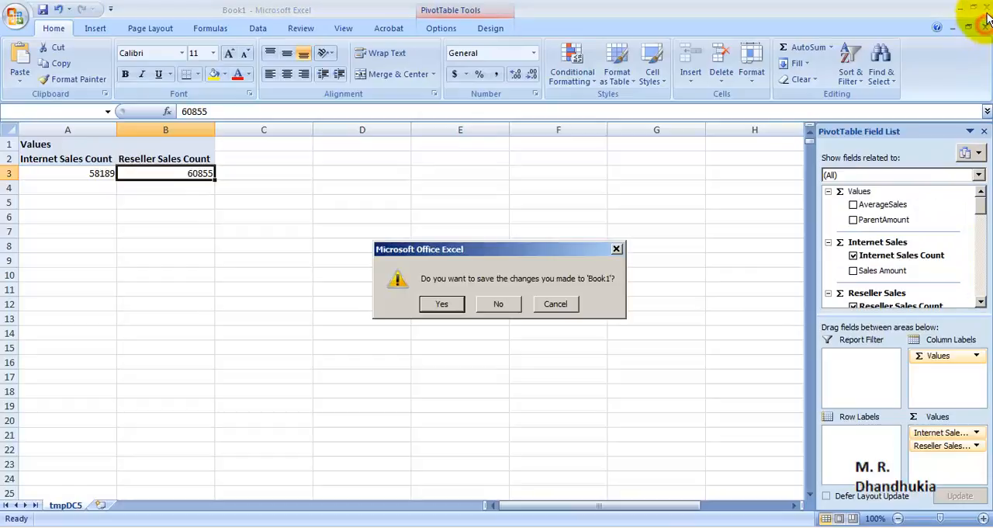
left_click(501, 304)
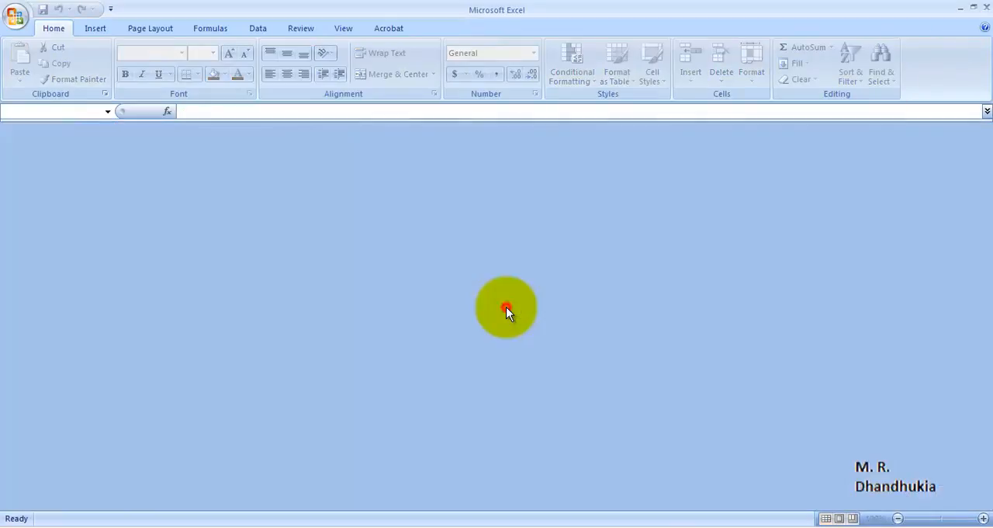
left_click(986, 7)
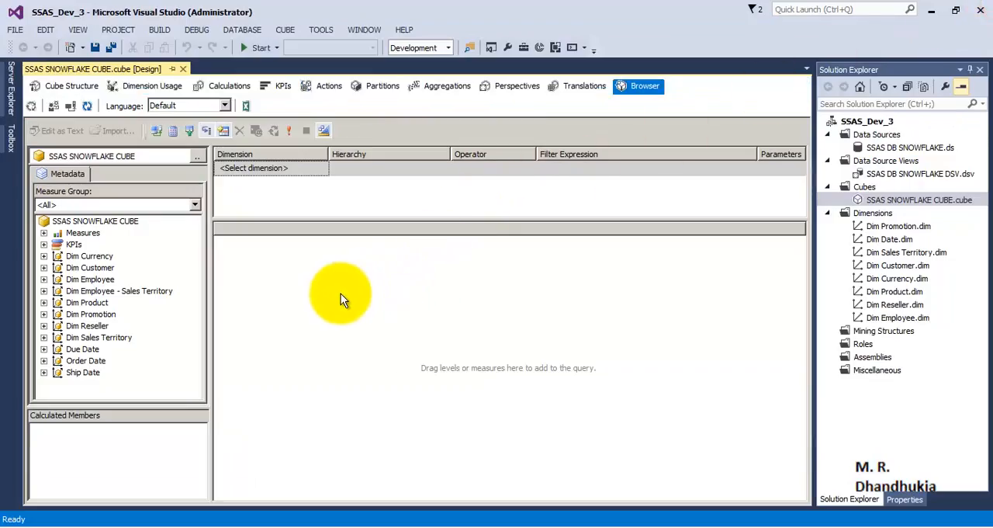
Step: Create a new perspective for SSAS SNOWFLAKE CUBE and name it Cube_Internet_Sales
left_click(518, 89)
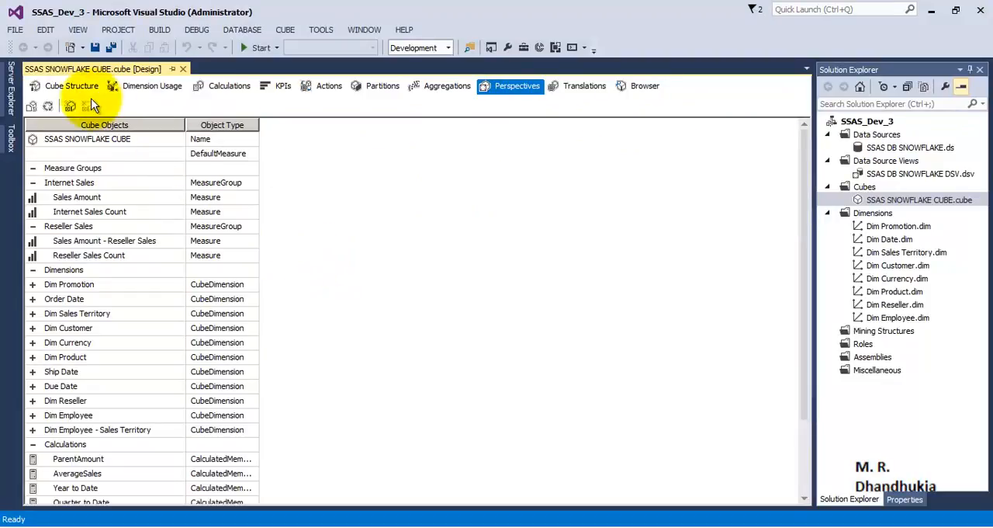
left_click(69, 108)
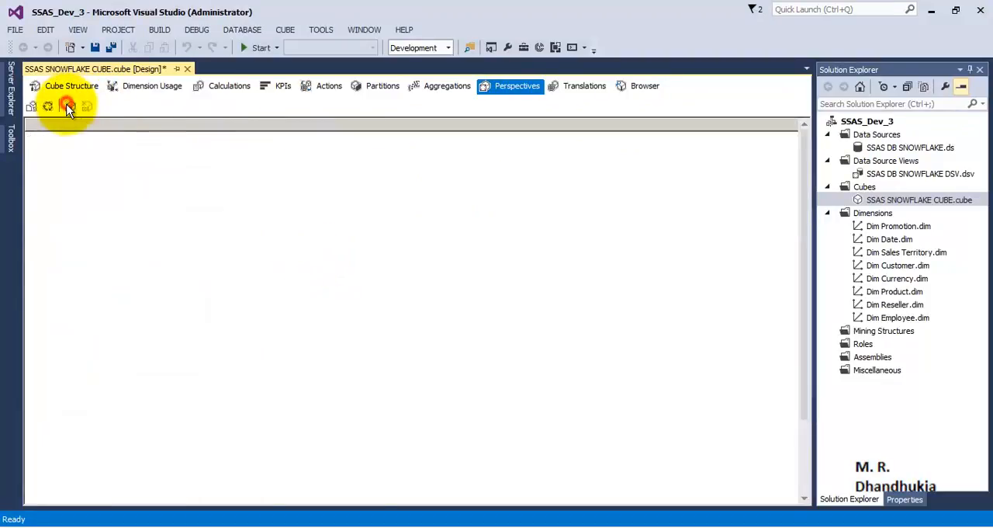
left_click(337, 139)
double_click(336, 139)
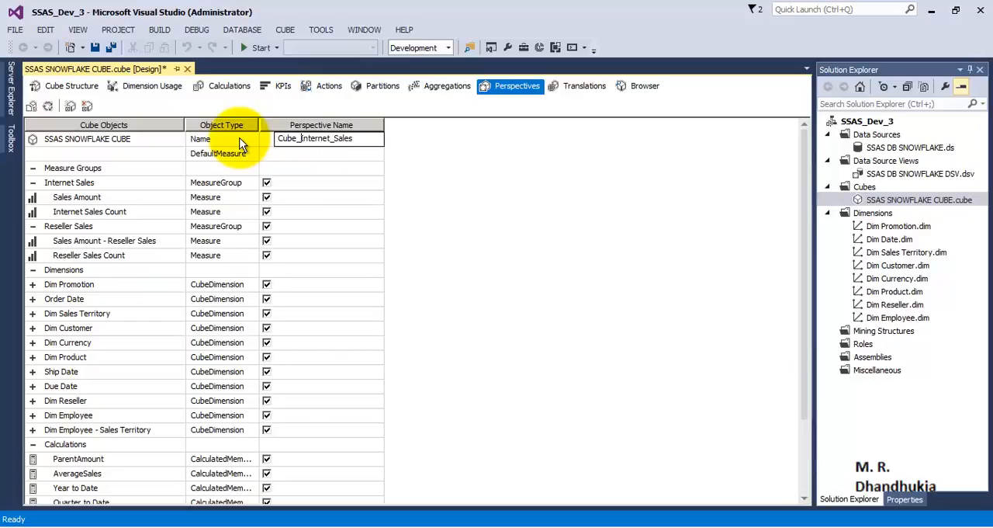
key("Return")
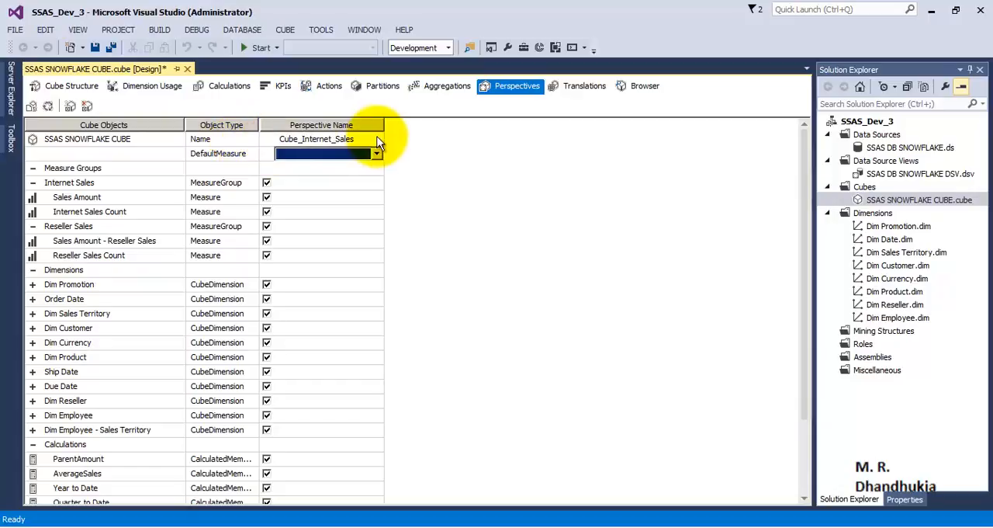
Step: Add a second perspective to the cube and name it Cube_Reseller_Sales
left_click(70, 106)
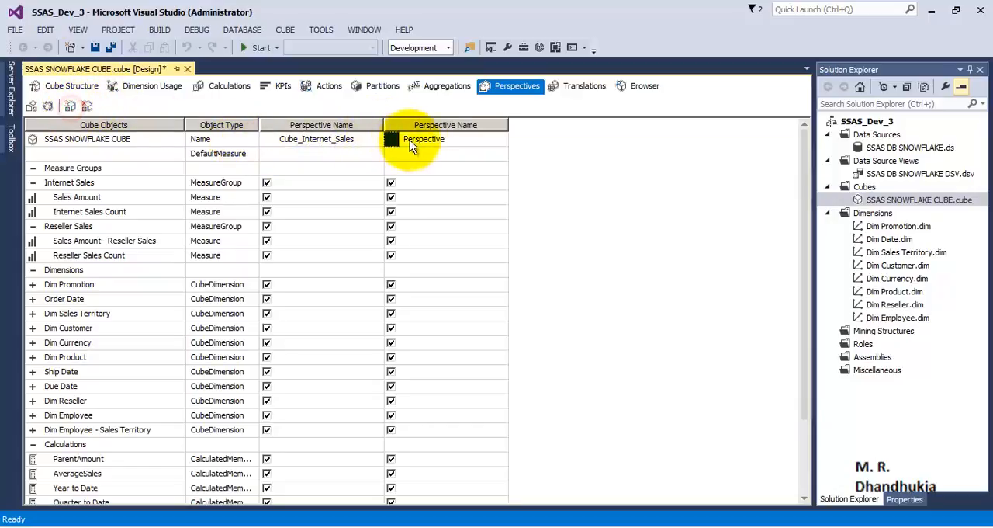
left_click(410, 140)
type("Cub")
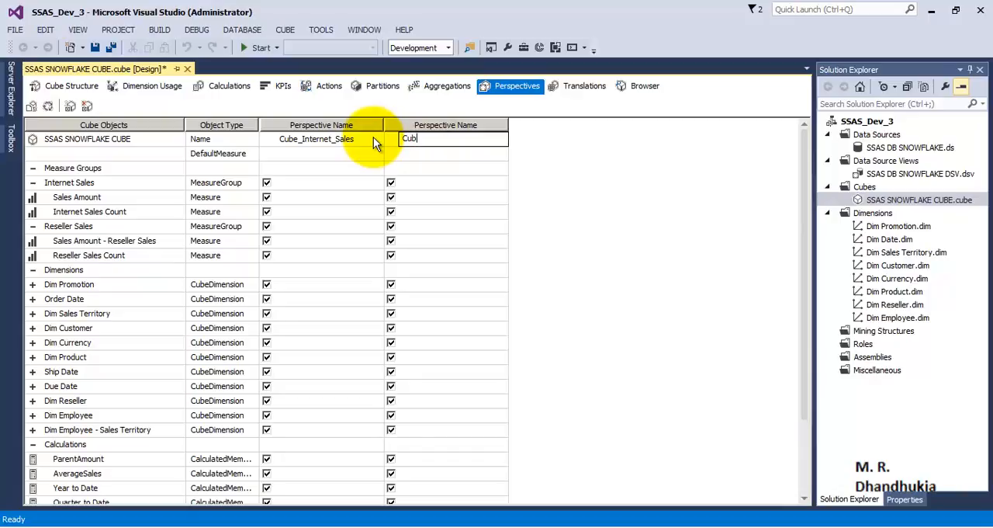
type("e_Reseller_Sales")
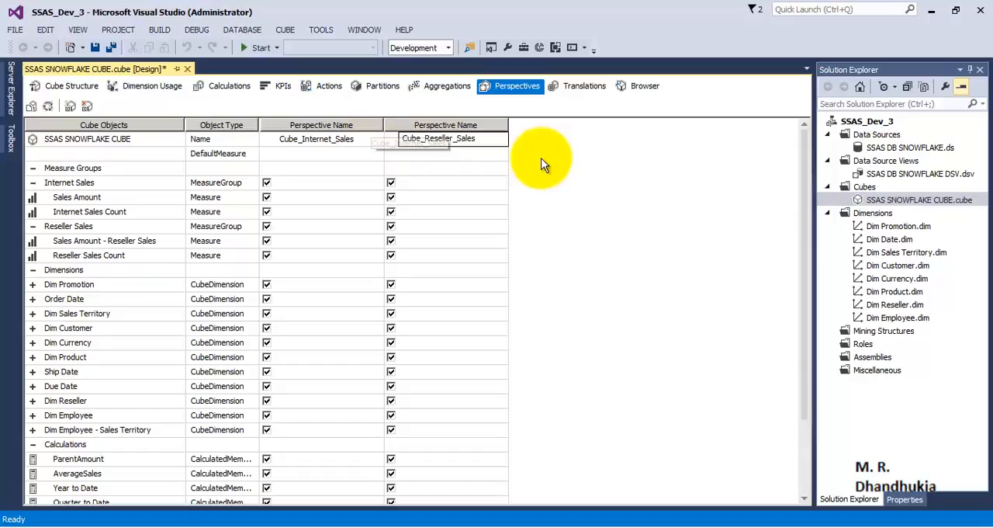
left_click(504, 183)
Step: Exclude the Internet Sales measure group from Cube_Reseller_Sales and the Reseller Sales measure group from Cube_Internet_Sales, reviewing the included measures
left_click(303, 139)
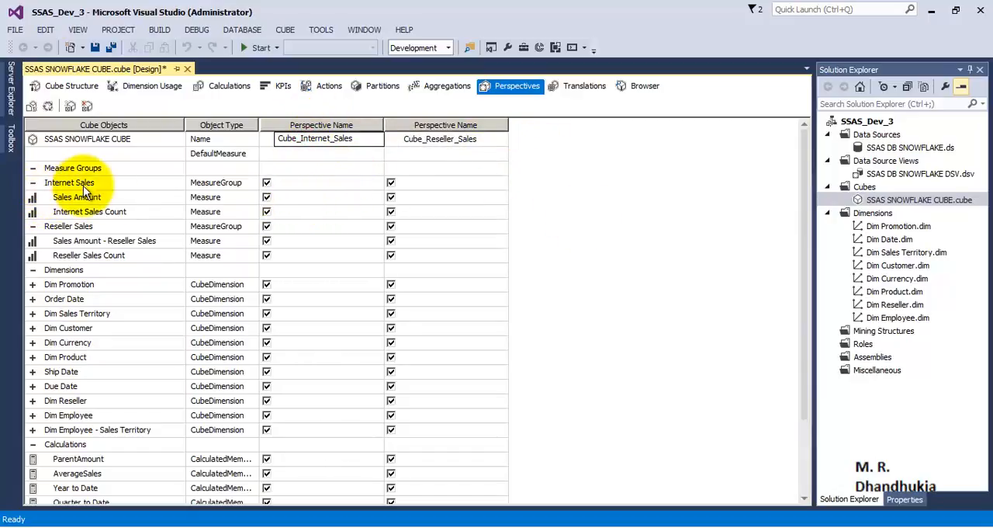
left_click(391, 183)
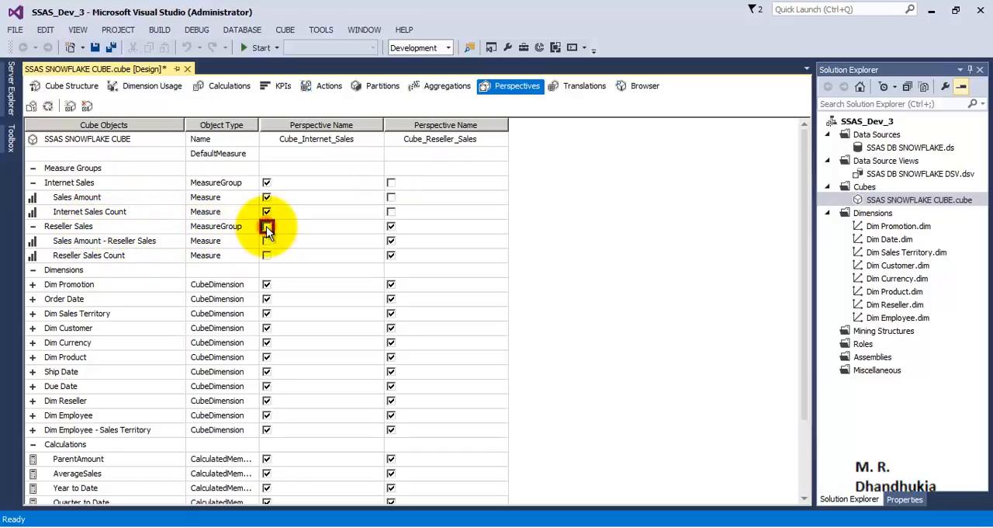
scroll(399, 244, "down", 2)
scroll(398, 244, "up", 1)
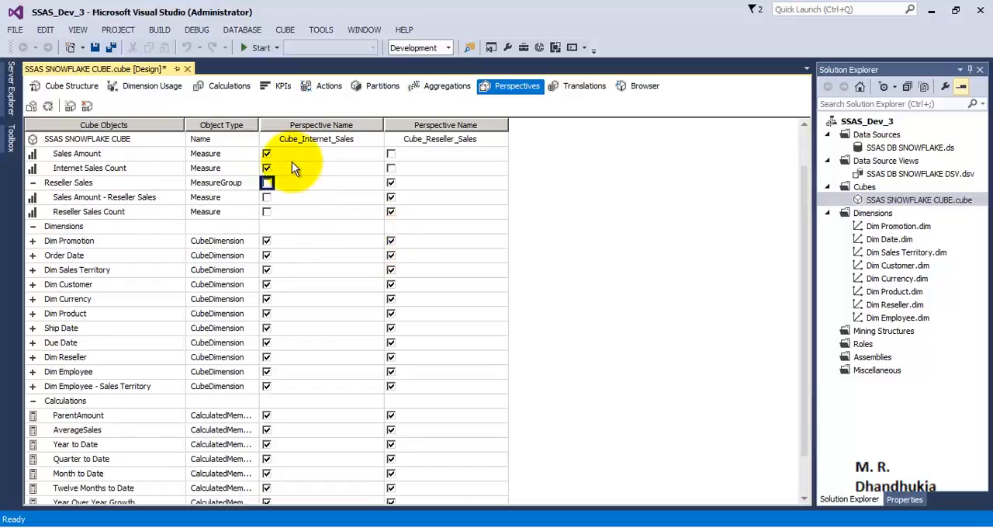
scroll(270, 199, "up", 1)
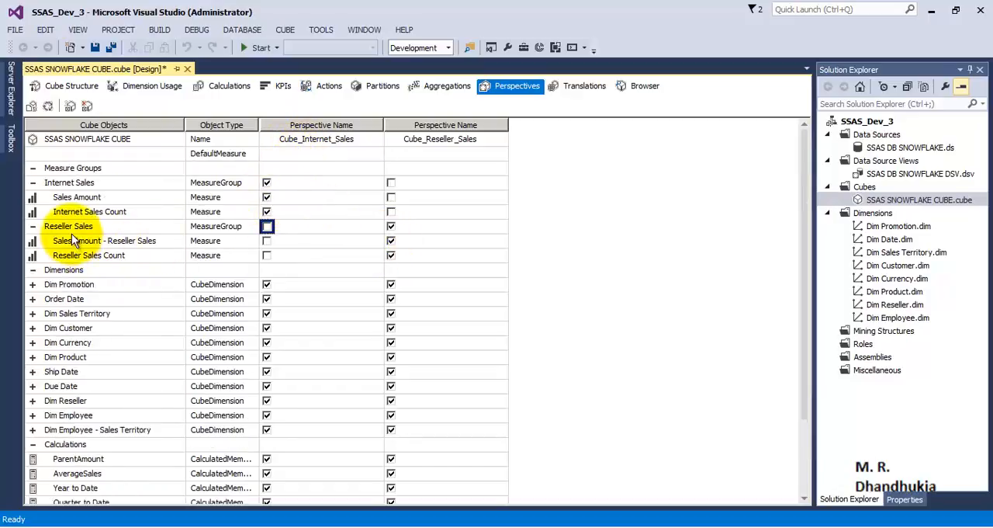
left_click(71, 226)
left_click(137, 242)
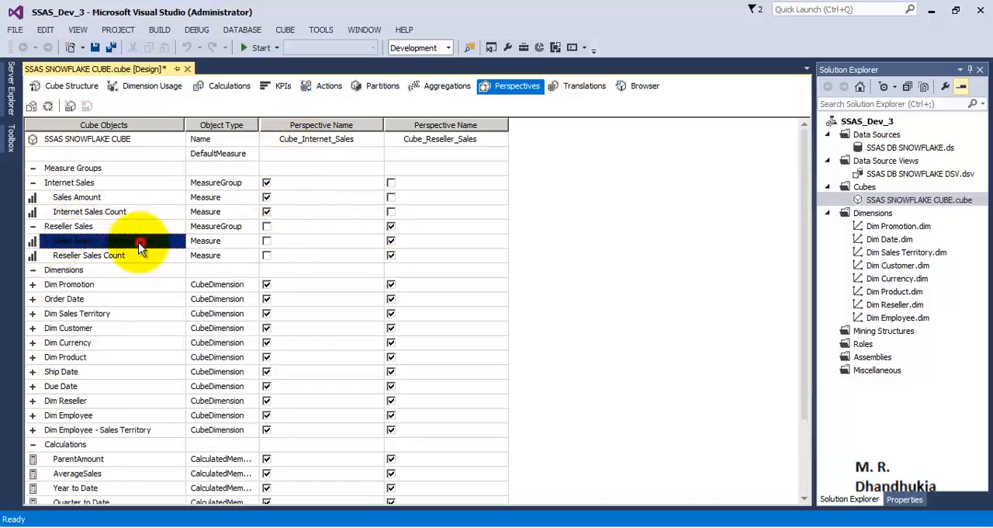
left_click(96, 256)
left_click(305, 254)
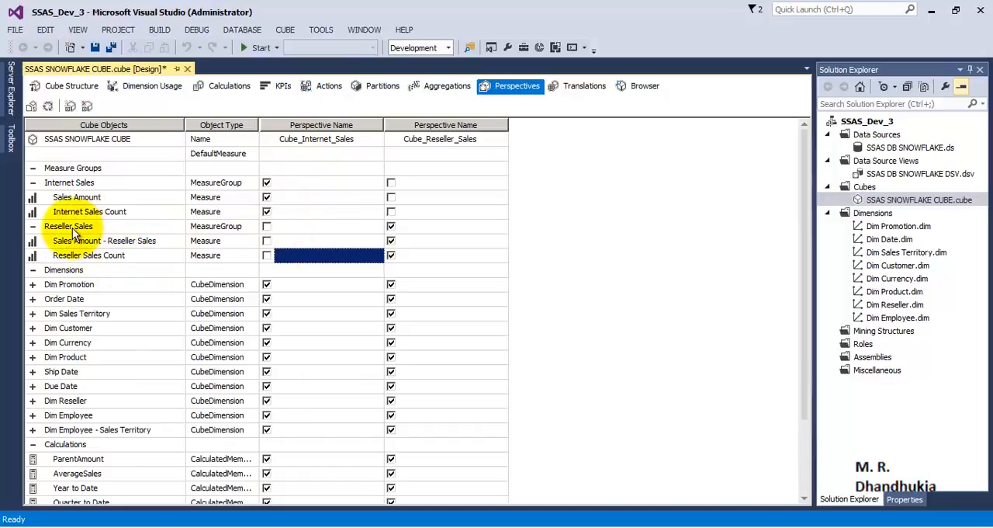
left_click(609, 212)
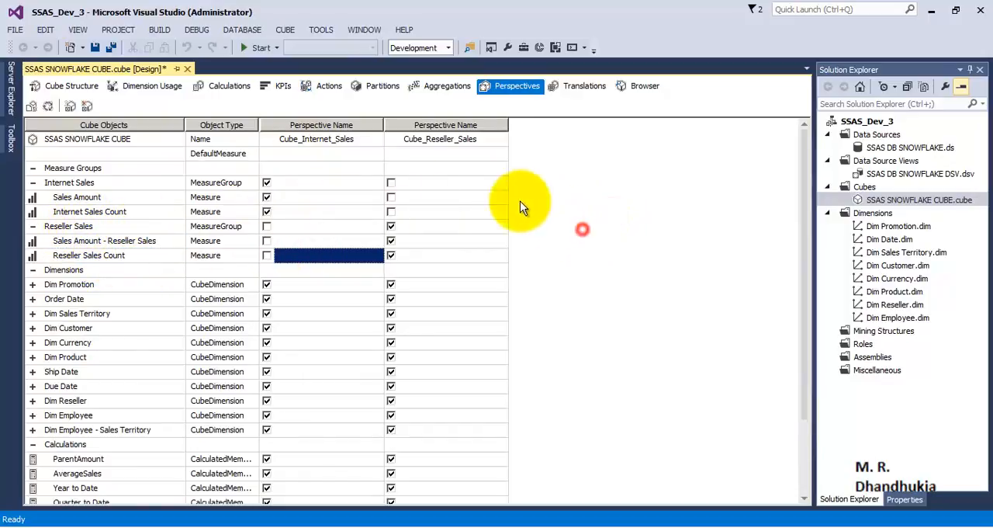
Step: Exclude Dim Customer from the Cube_Reseller_Sales perspective and Dim Reseller from the Cube_Internet_Sales perspective
left_click(339, 140)
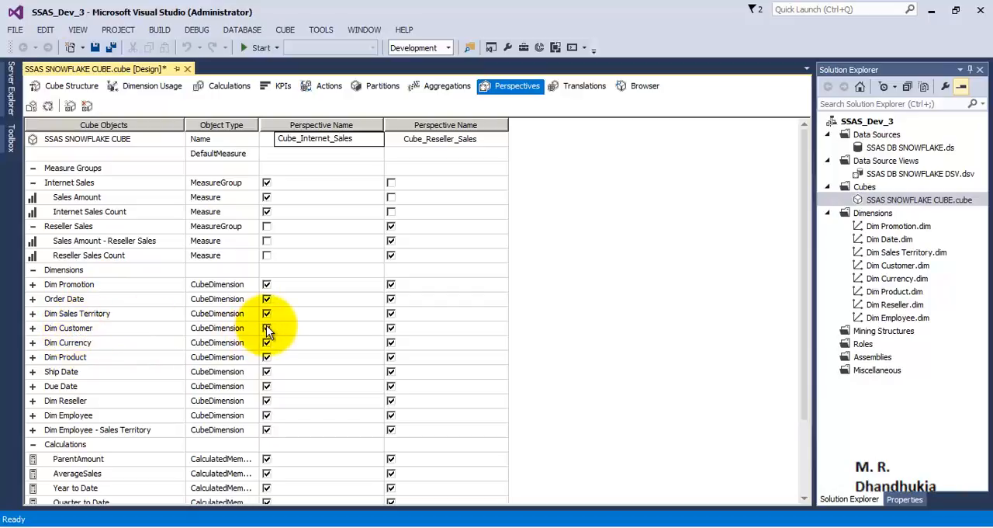
left_click(391, 330)
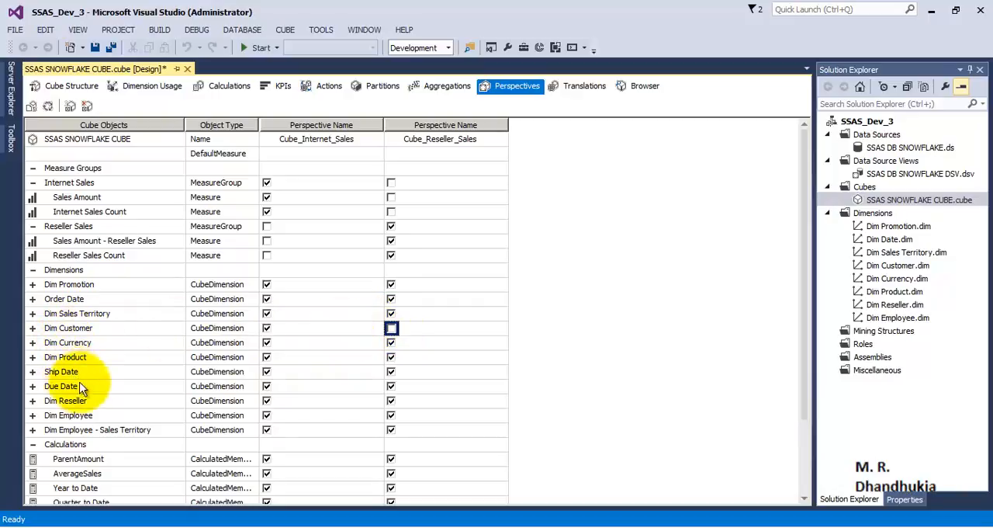
left_click(267, 401)
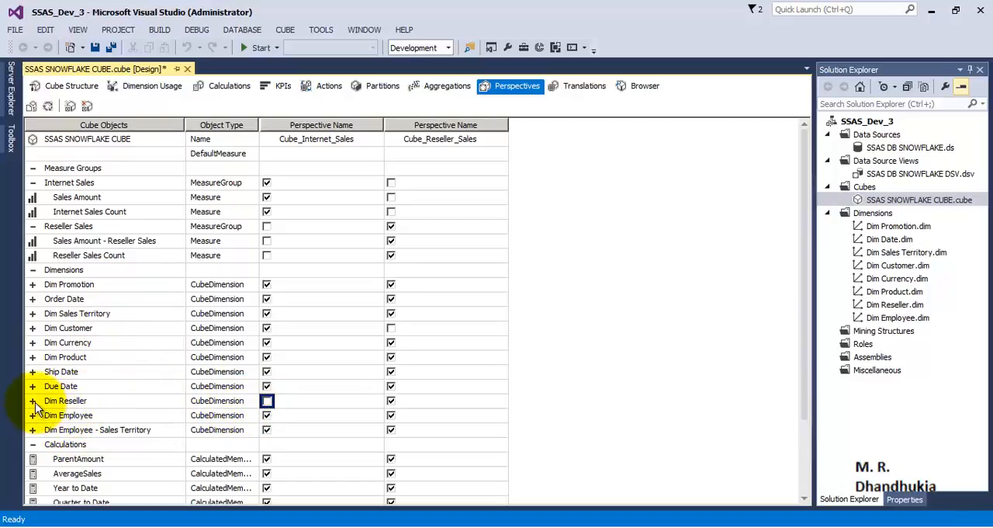
scroll(97, 456, "down", 2)
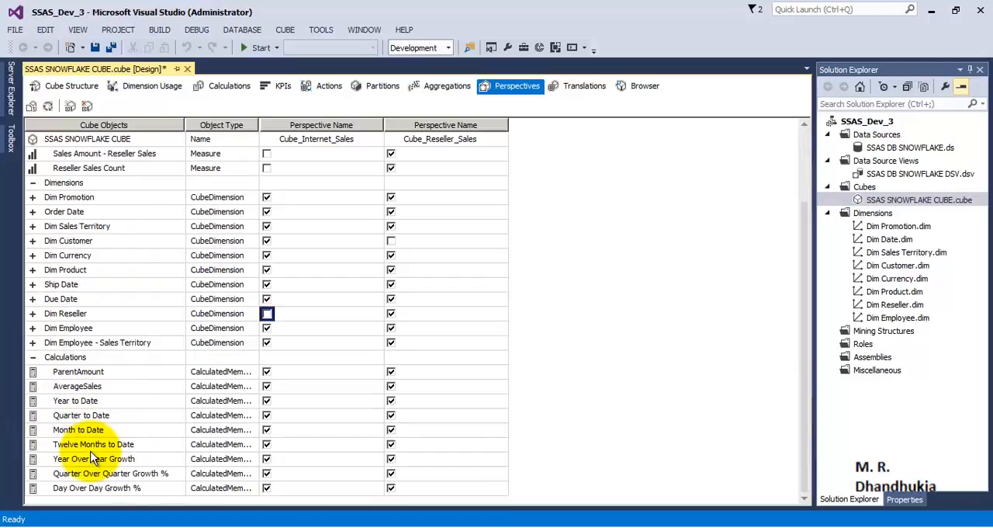
scroll(92, 456, "up", 2)
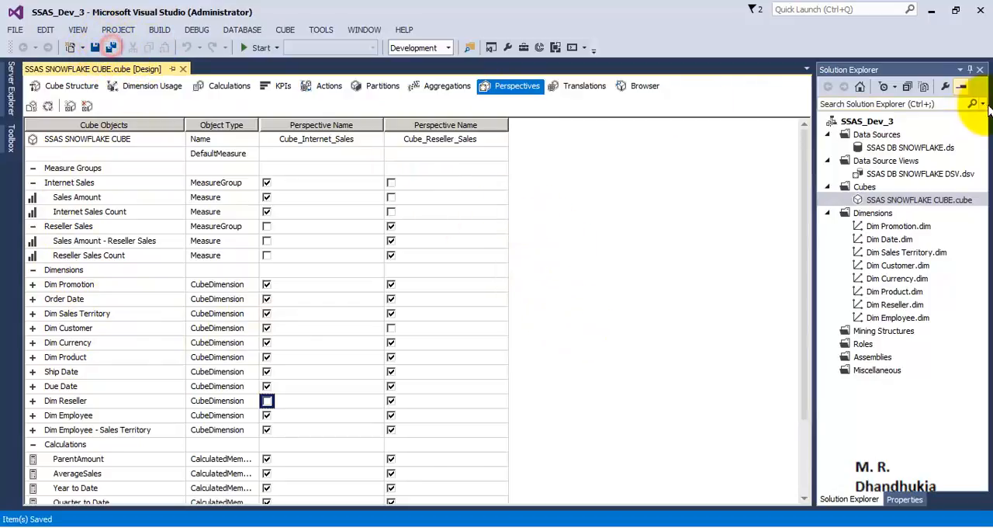
Step: Deploy the SSAS_Dev_3 project and close the deployment progress window
right_click(869, 121)
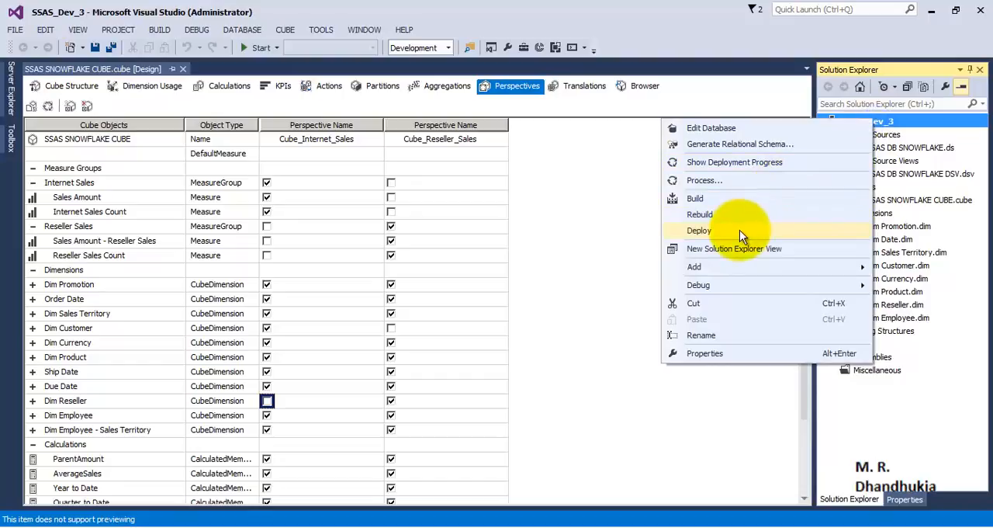
left_click(739, 229)
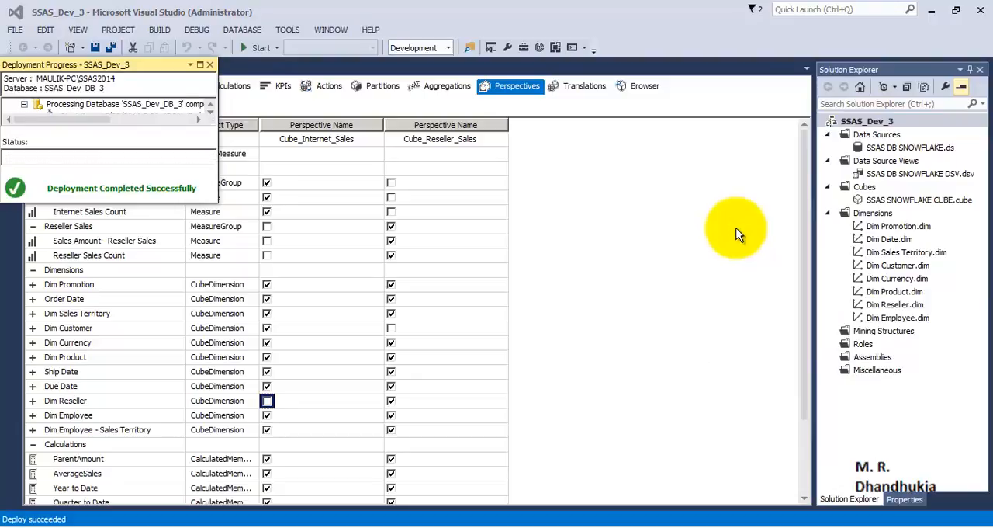
left_click(210, 64)
Step: Open a blank workbook in Microsoft Office Excel 2007 and start importing external data from another source
left_click(10, 520)
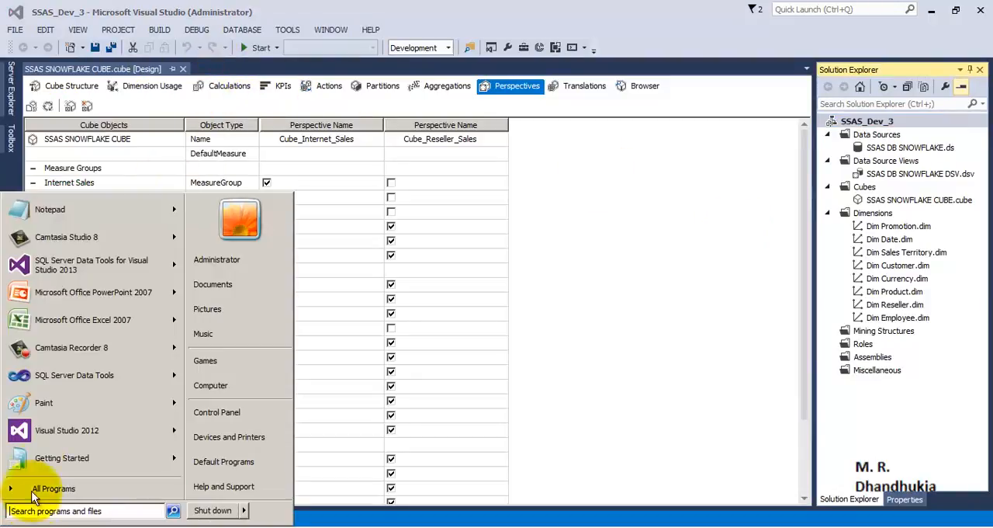
left_click(65, 330)
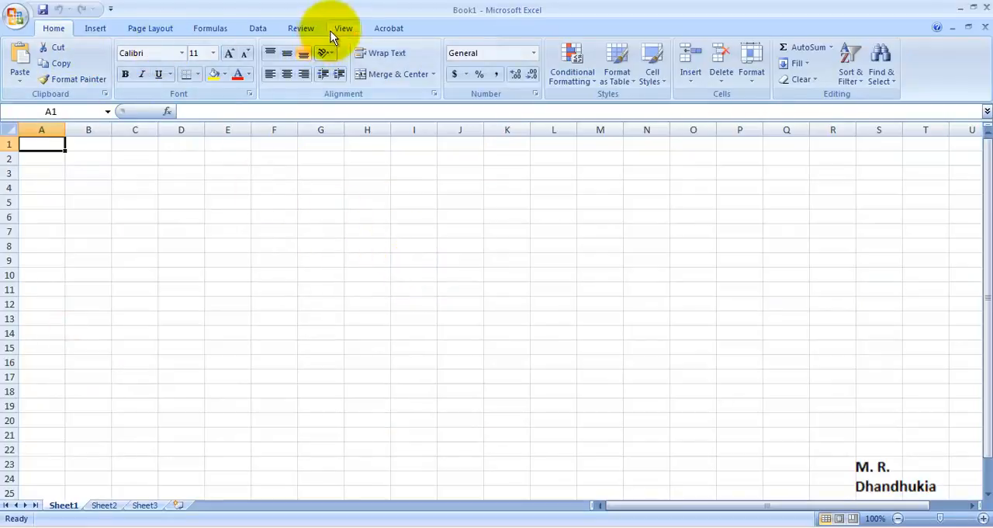
left_click(258, 28)
left_click(127, 83)
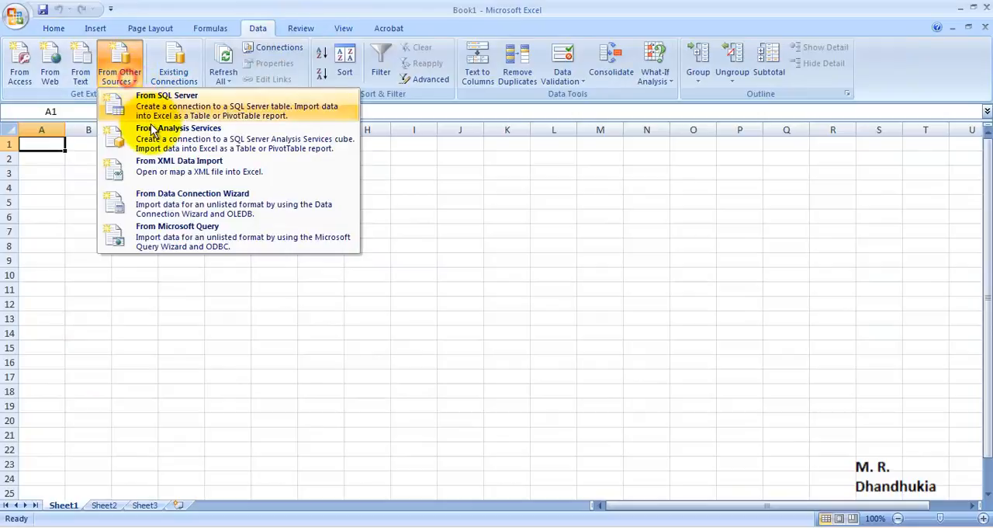
left_click(130, 99)
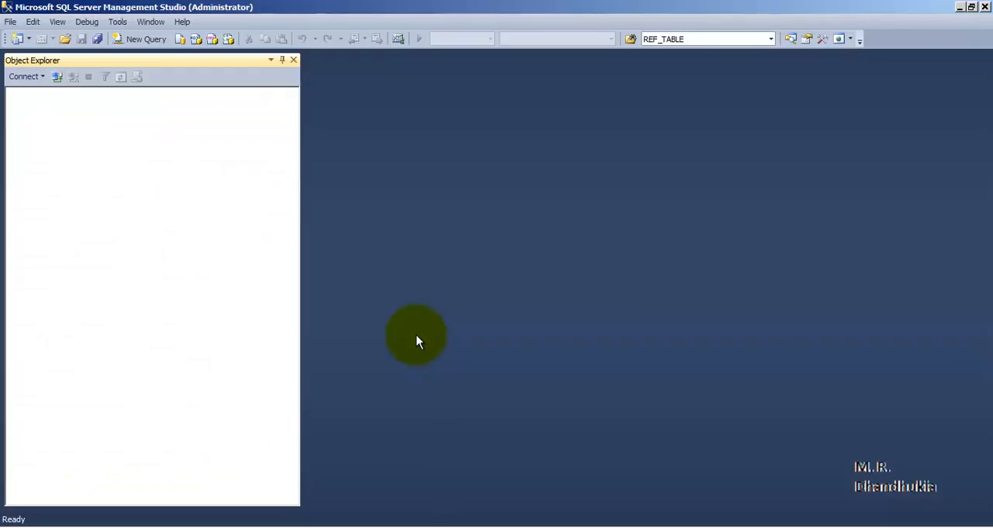
Step: Switch to SQL Server Management Studio, copy the Analysis Services server name from the connection dialog, and cancel the connection
left_click(629, 168)
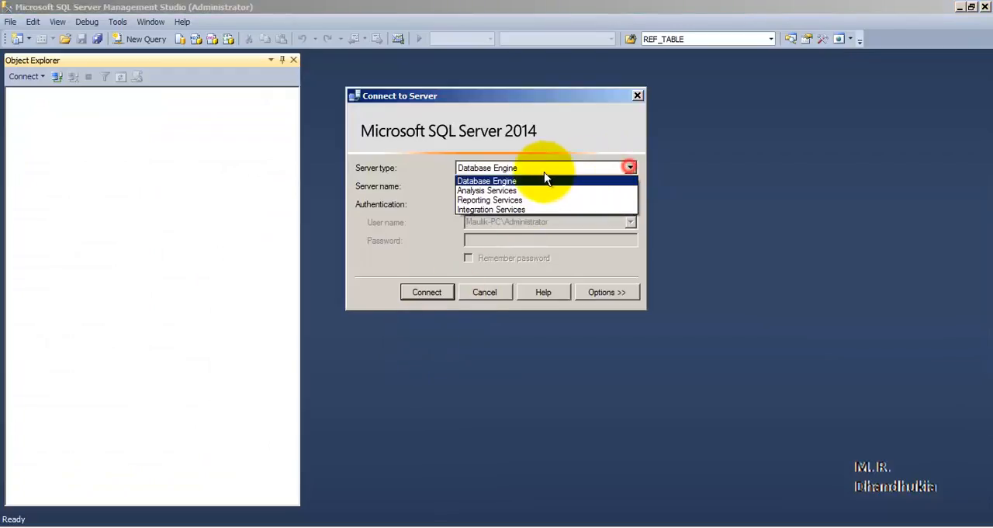
left_click(488, 188)
right_click(513, 184)
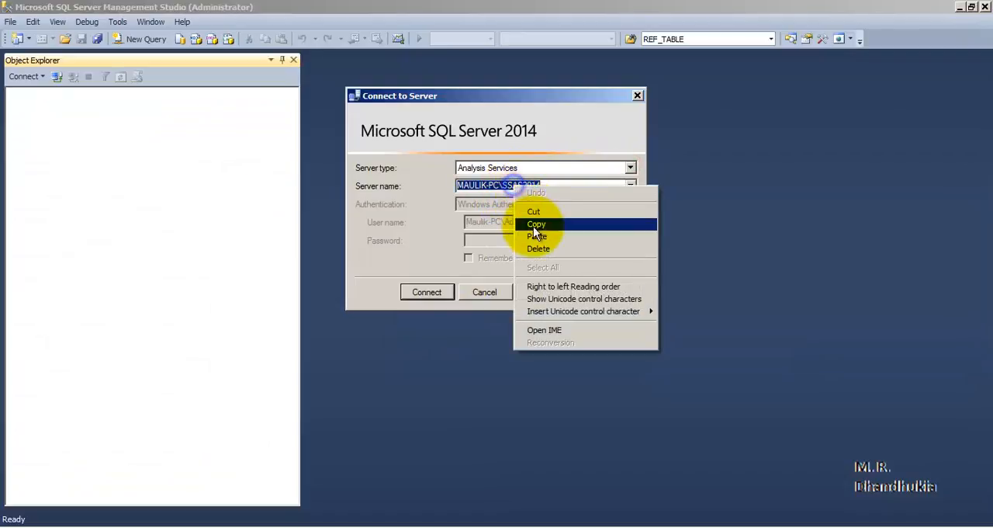
left_click(536, 222)
left_click(497, 293)
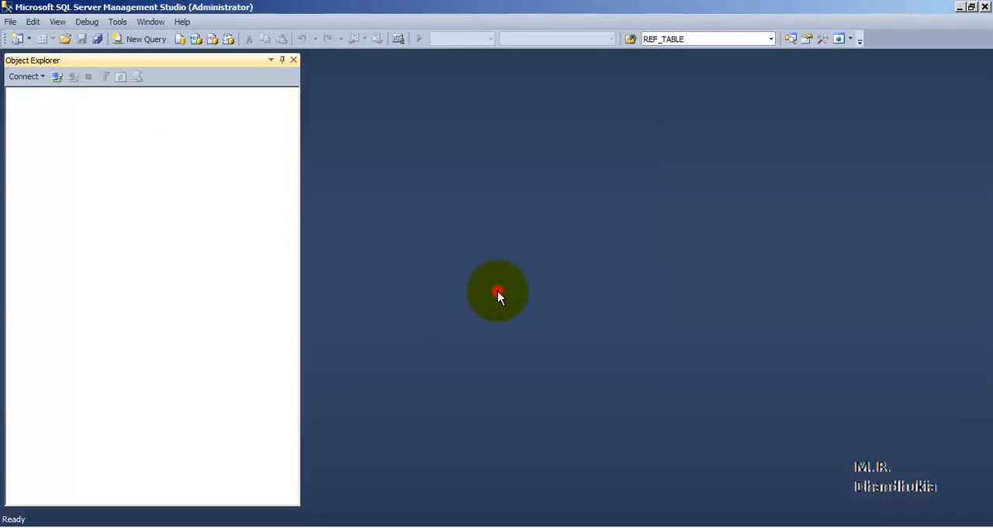
Step: Switch back to Excel, paste the copied server name into the Data Connection Wizard, and select the SSAS_Dev_DB_3 database
left_click(493, 521)
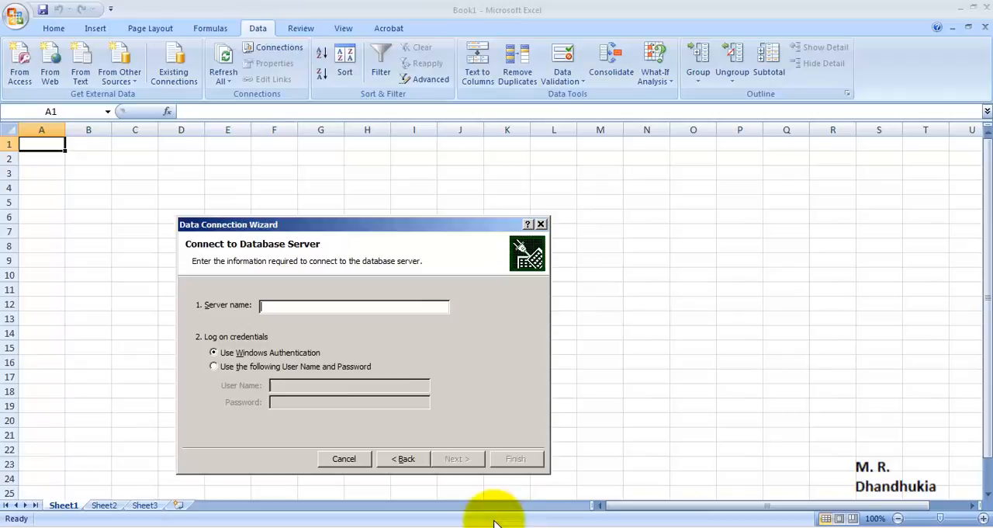
right_click(306, 305)
left_click(327, 347)
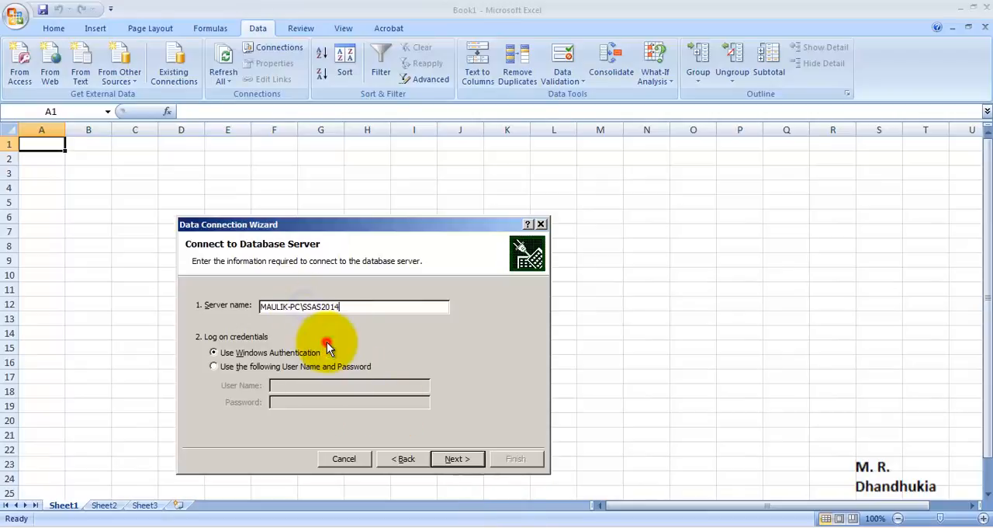
left_click(452, 458)
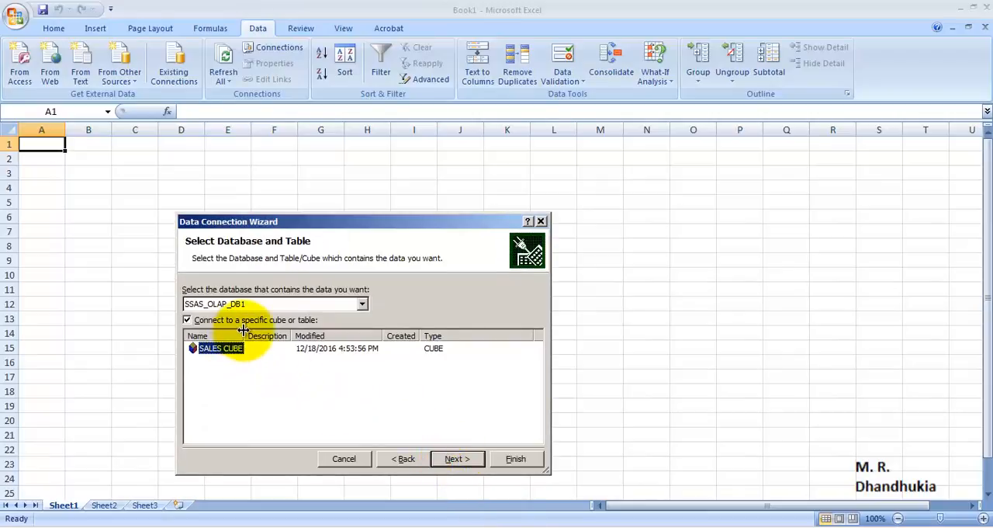
left_click(362, 303)
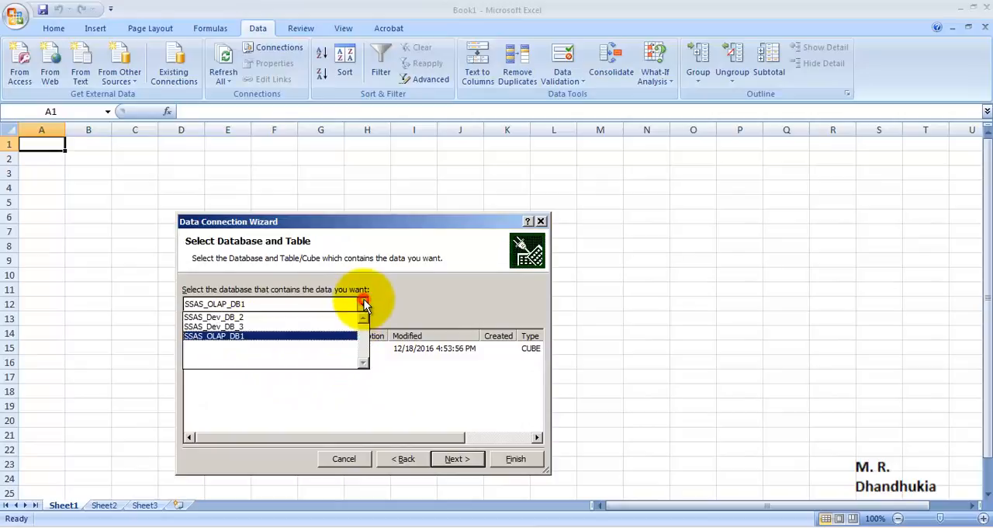
left_click(271, 326)
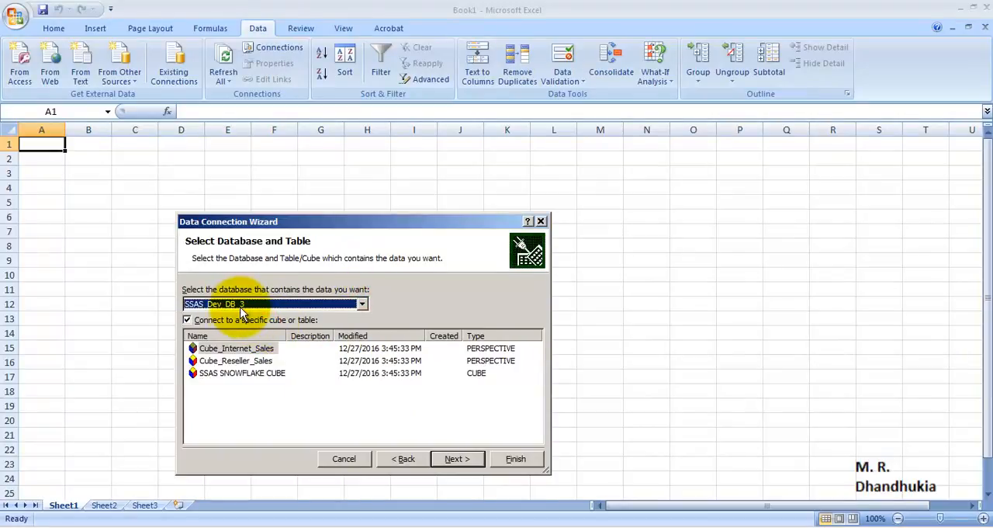
Step: Switch to Visual Studio, check the target database in the SSAS_Dev_3 deployment properties, and close the property pages
mouse_move(489, 523)
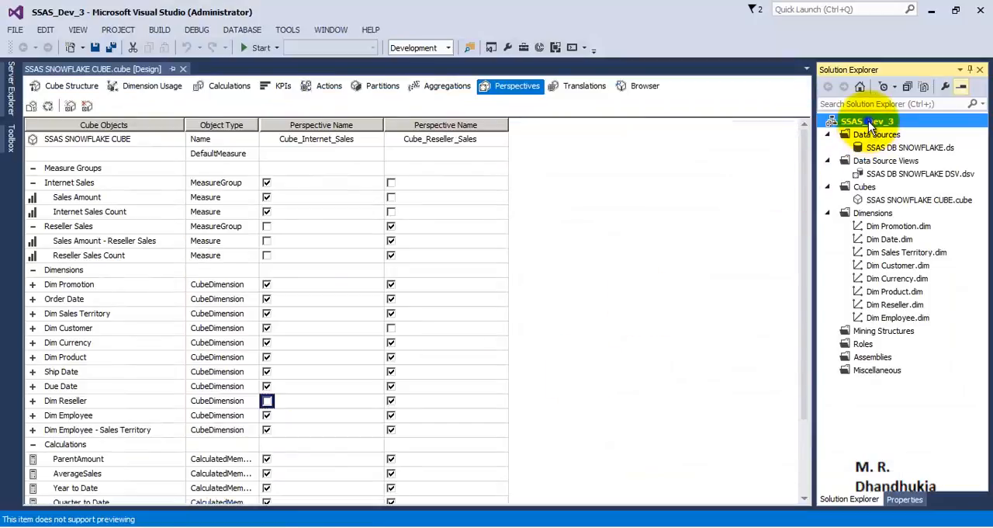
right_click(869, 121)
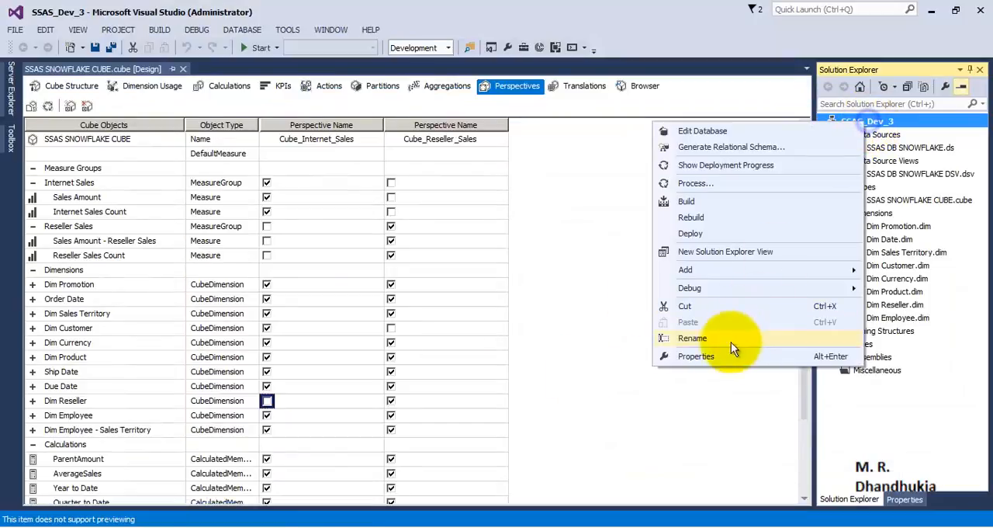
left_click(725, 355)
left_click(310, 191)
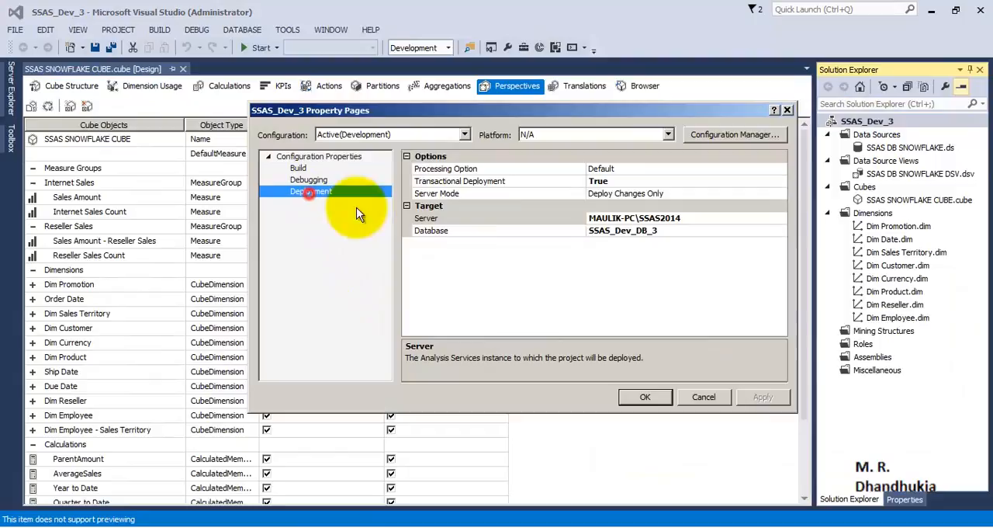
left_click(660, 231)
left_click(673, 231)
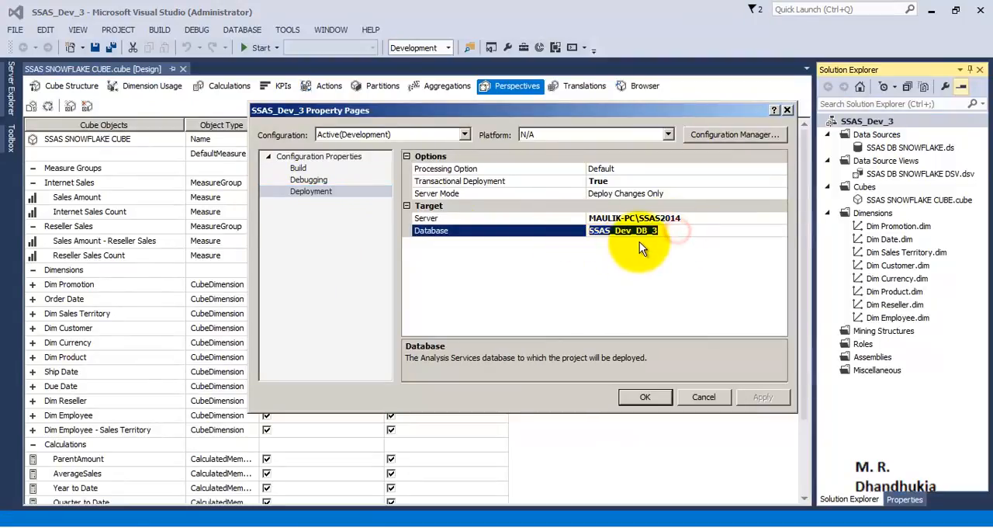
left_click(787, 110)
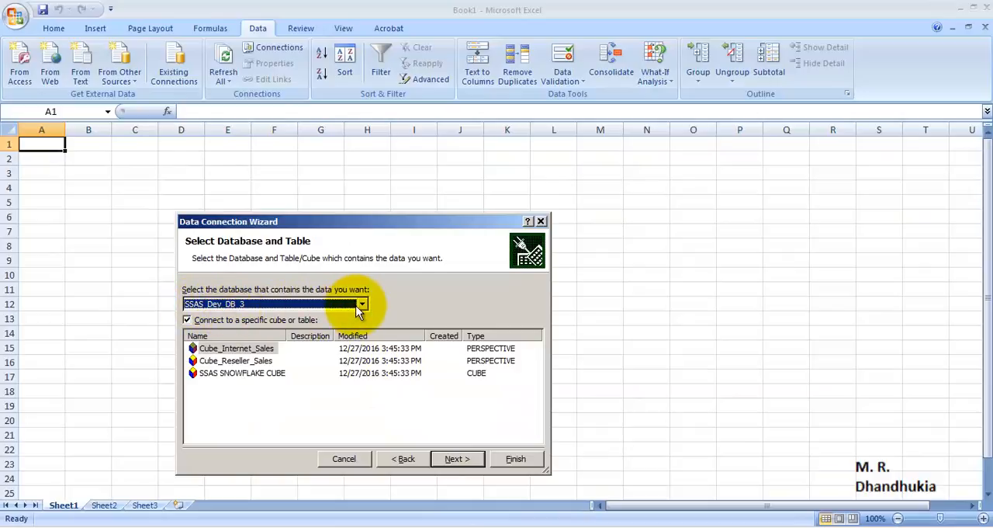
Step: In Excel, select the Cube_Internet_Sales perspective and finish the data connection with its default file name
left_click_drag(288, 335, 332, 335)
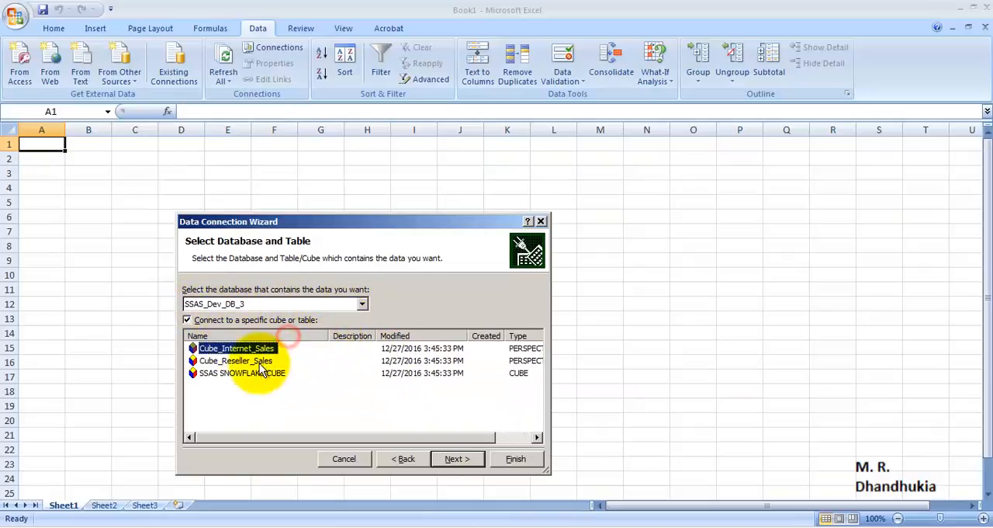
left_click(247, 361)
left_click(248, 373)
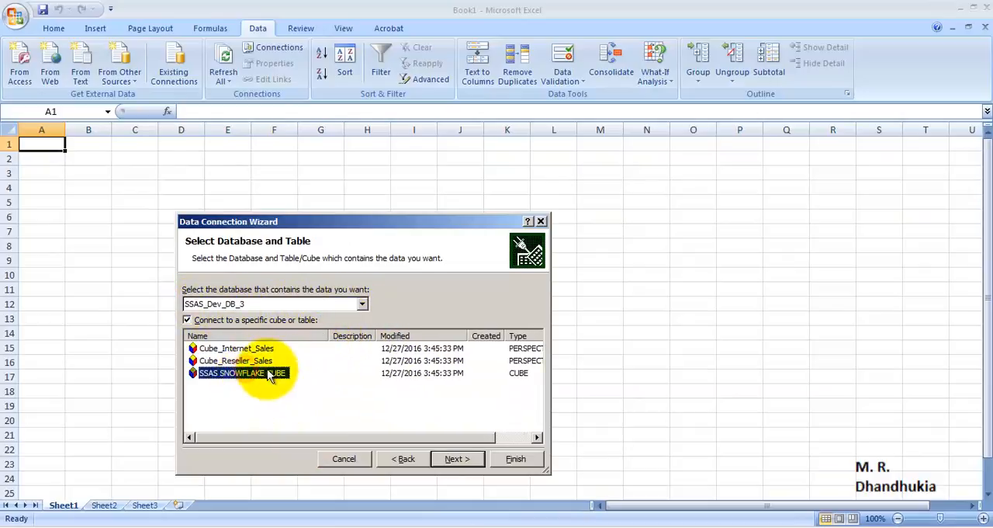
left_click(254, 349)
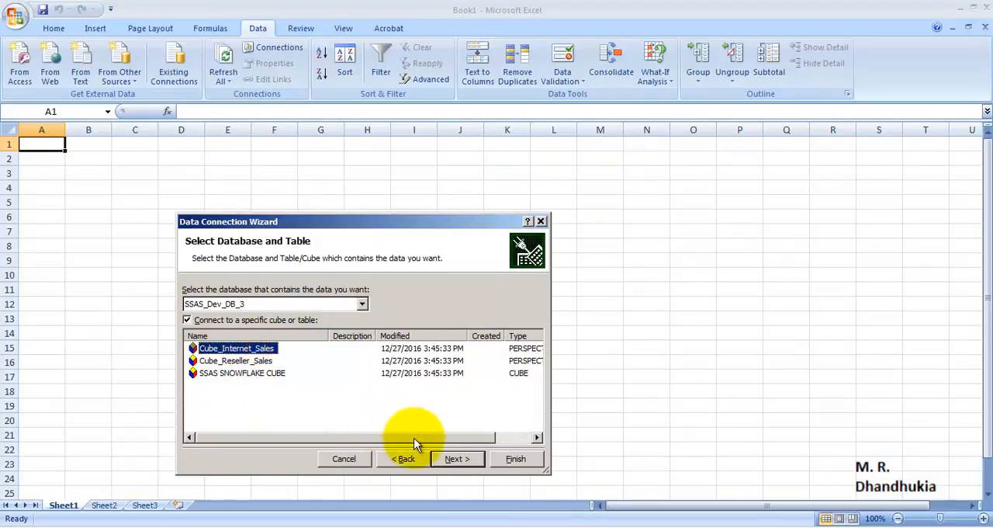
left_click_drag(410, 437, 467, 443)
left_click(501, 354)
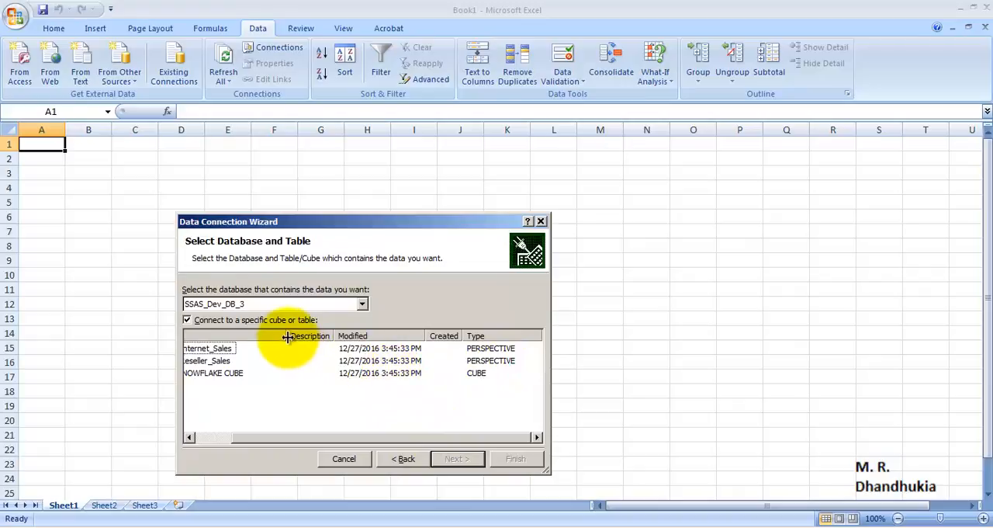
mouse_move(287, 335)
left_mouse_down()
mouse_move(268, 338)
mouse_move(295, 336)
left_mouse_up()
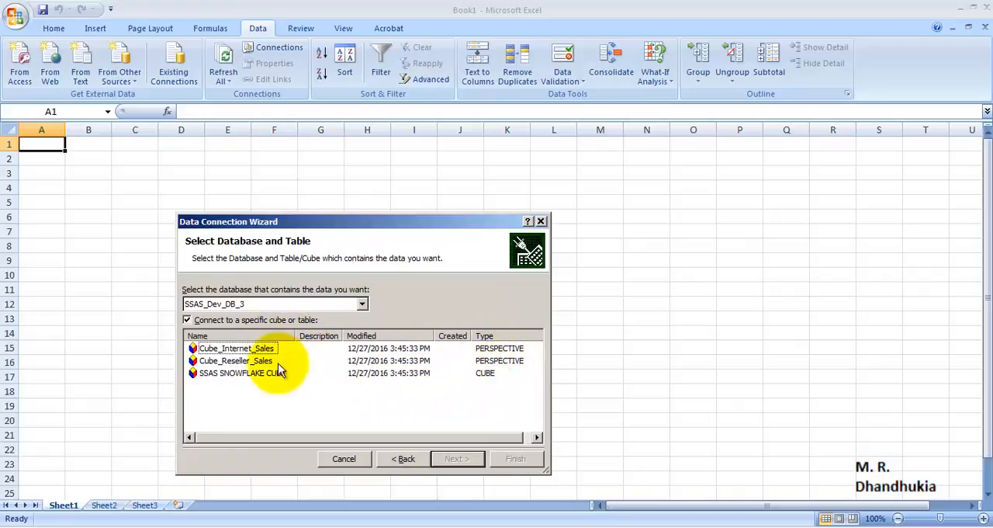
left_click(261, 349)
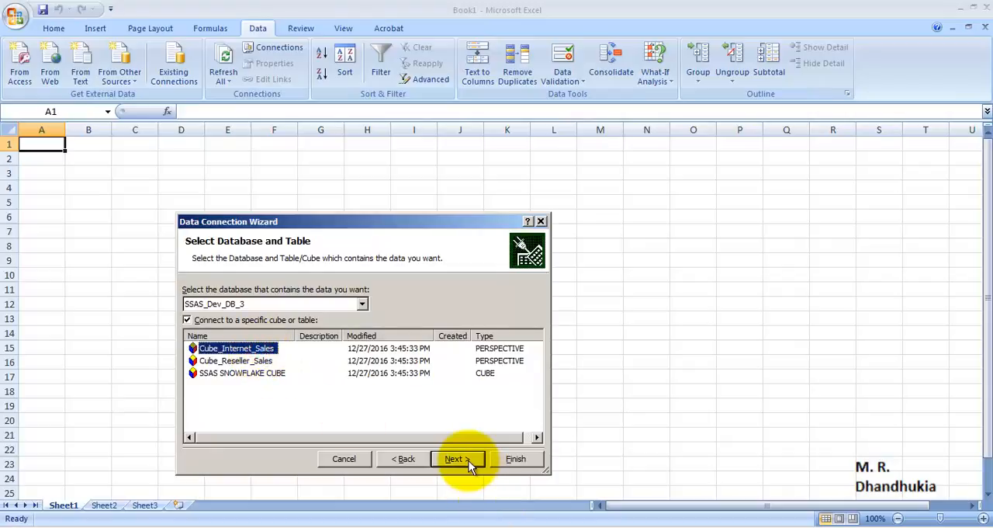
left_click(458, 458)
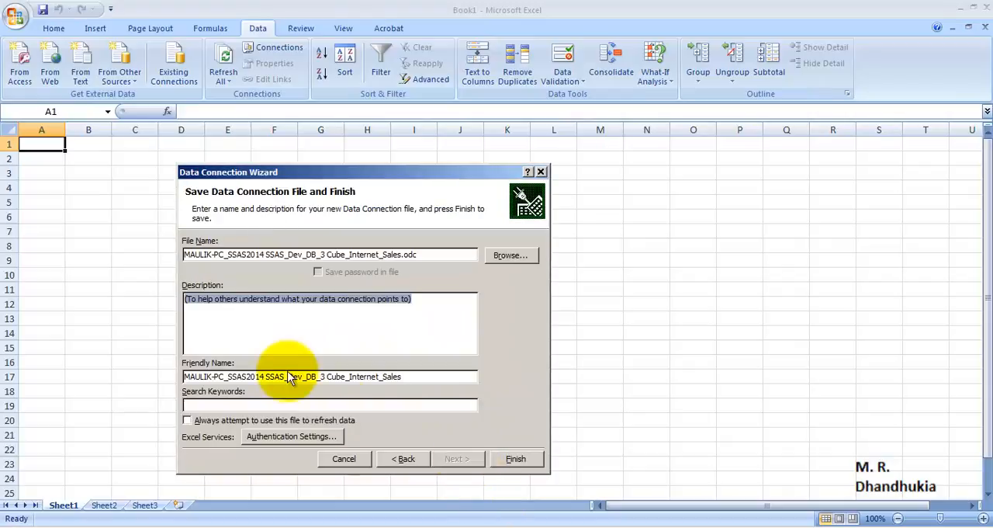
left_click(516, 459)
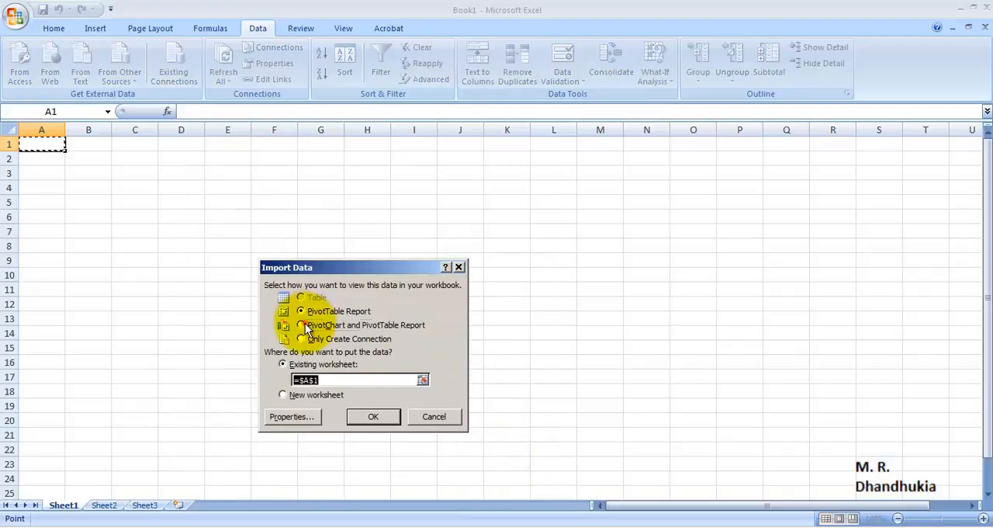
Step: Import the data as a PivotChart and PivotTable Report at cell A1 of the existing worksheet, and close the PivotChart Filter Pane
left_click(301, 325)
left_click(372, 416)
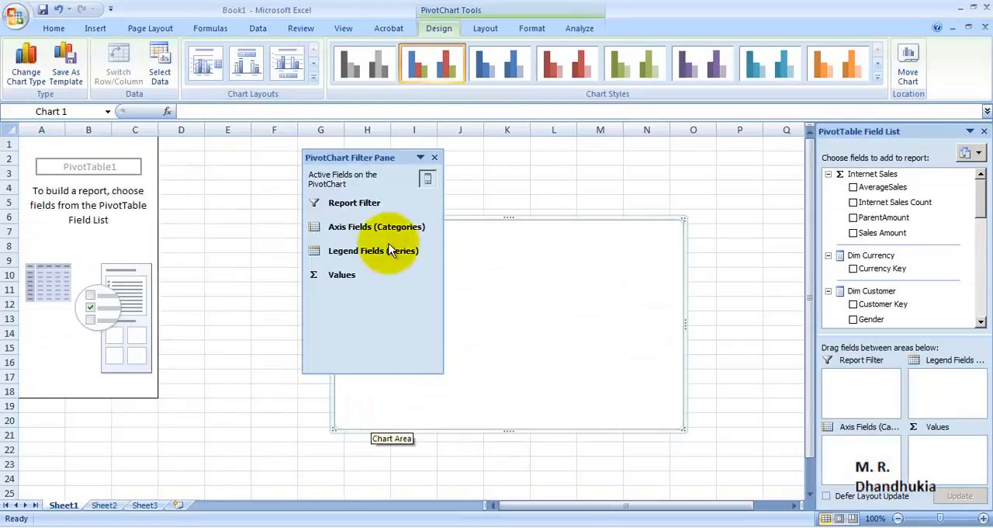
left_click(434, 159)
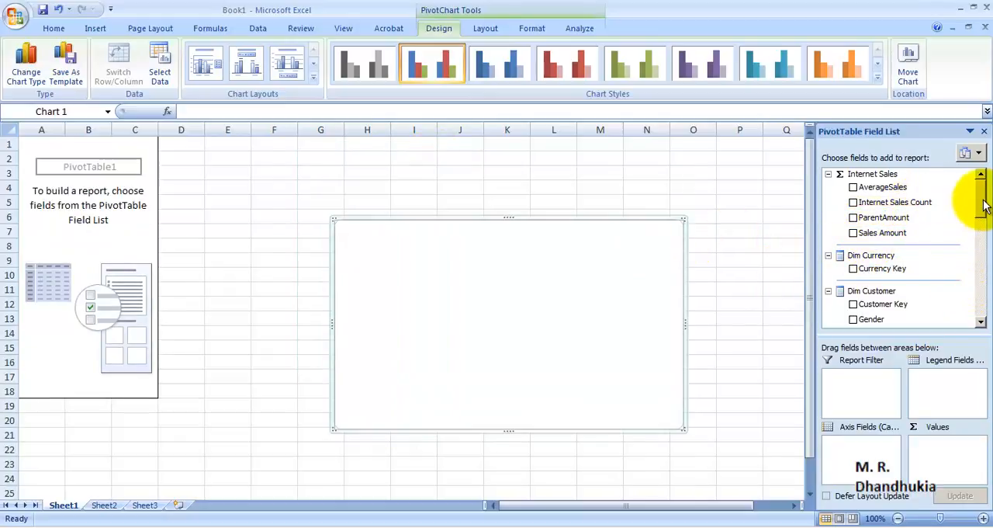
Step: Try AverageSales as the report value, and replace it with the Sales Amount measure from Internet Sales
mouse_move(981, 196)
left_mouse_down()
mouse_move(983, 225)
mouse_move(986, 203)
left_mouse_up()
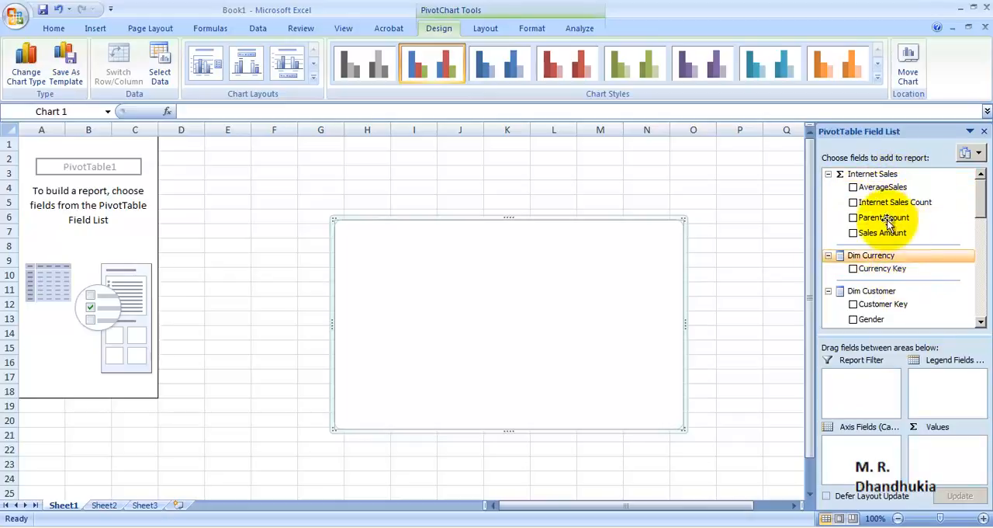
left_click(854, 187)
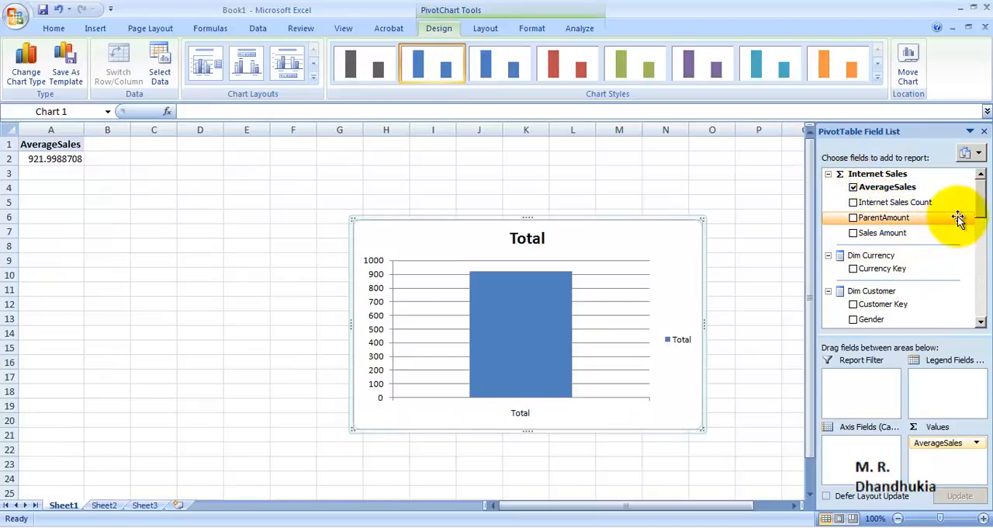
left_click(854, 187)
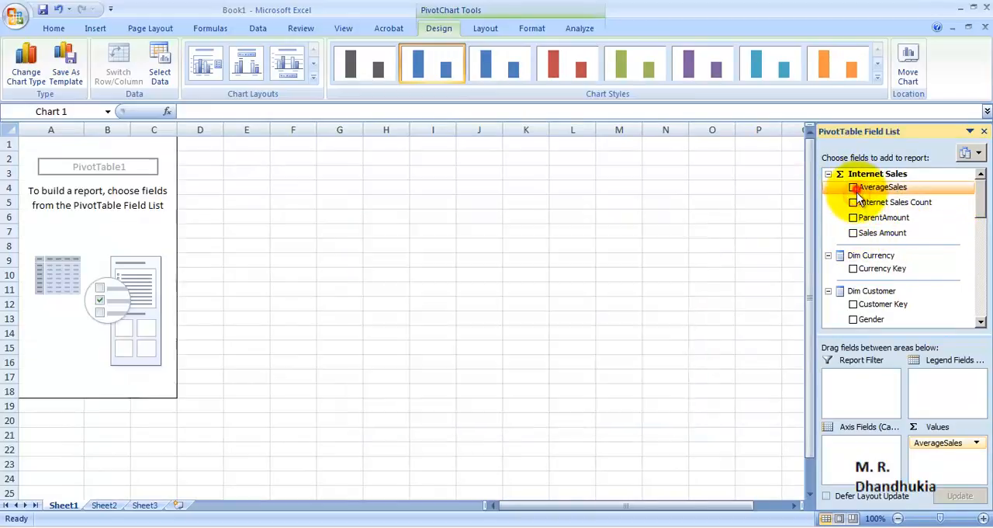
left_click(854, 233)
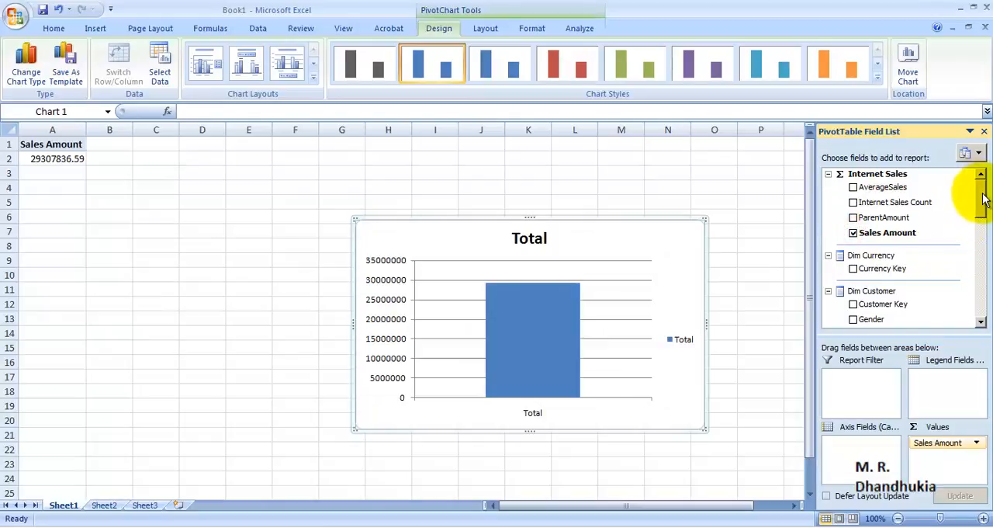
Step: Break Sales Amount down by Gender and Marital Status from Dim Customer, and select the resulting PivotTable range
left_click_drag(984, 199, 982, 213)
left_click(854, 231)
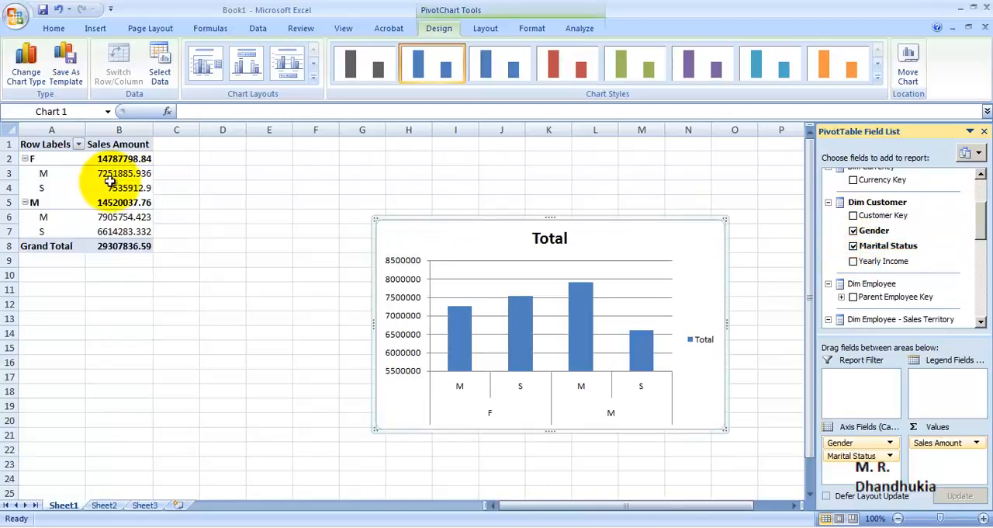
left_click_drag(56, 147, 127, 244)
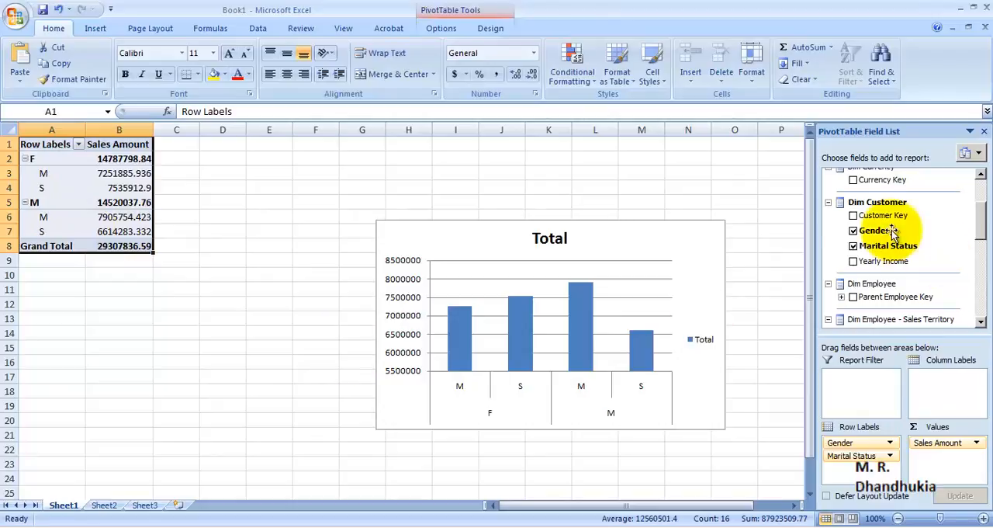
Step: Replace Gender and Marital Status with Customer Key, review the sales per customer, and remove Customer Key from the report
left_click(854, 245)
left_click(853, 231)
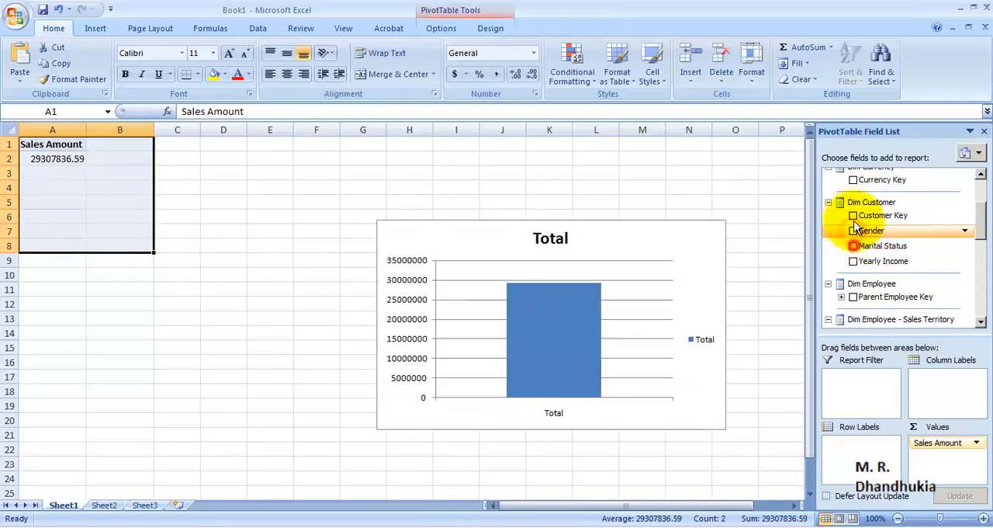
left_click(854, 215)
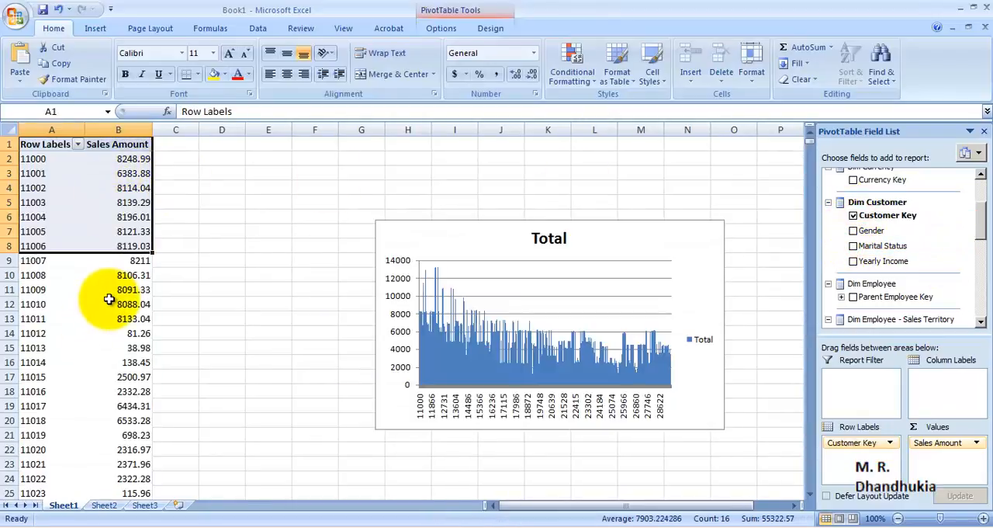
left_click(108, 301)
scroll(85, 240, "down", 15)
scroll(89, 240, "up", 15)
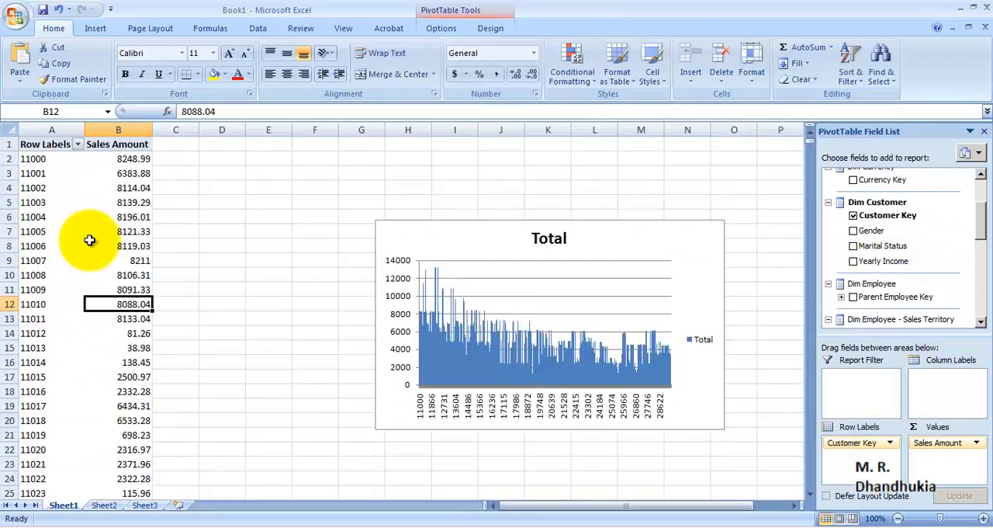
left_click(852, 215)
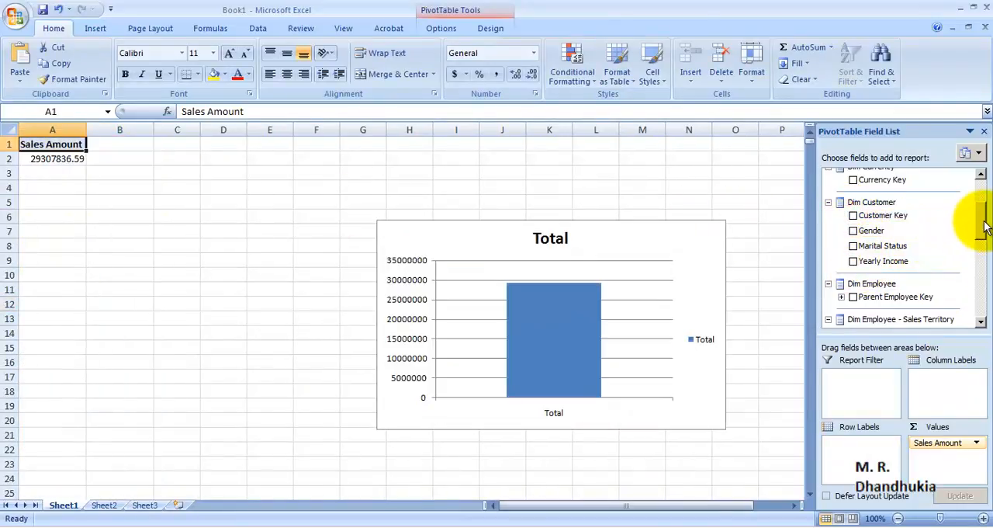
Step: Cancel saving the Internet Sales workbook and close Book1 without saving it
left_click_drag(984, 225, 982, 198)
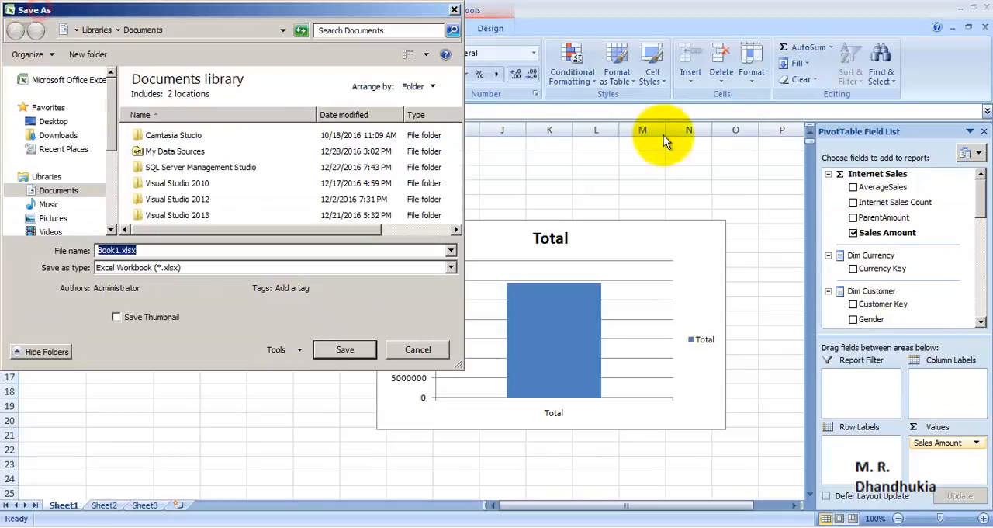
left_click(454, 10)
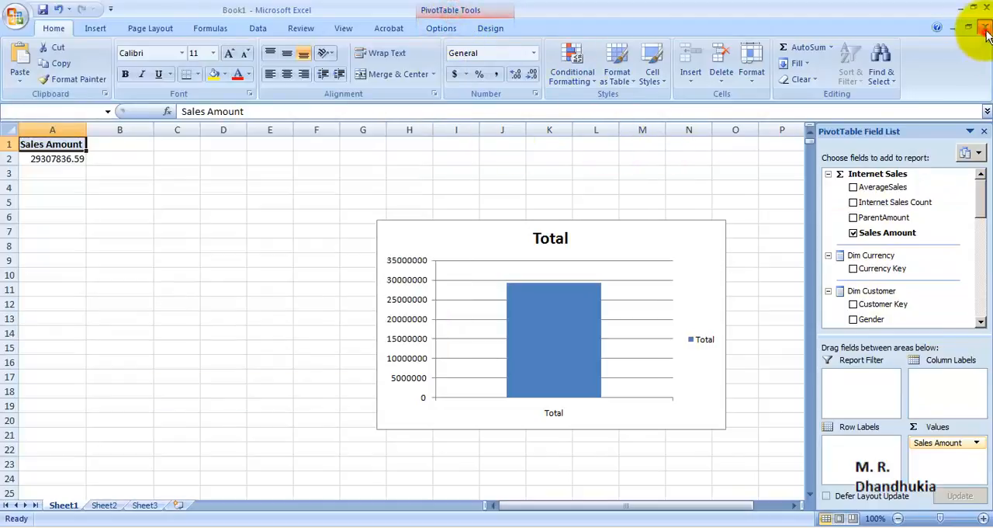
left_click(986, 29)
left_click(506, 300)
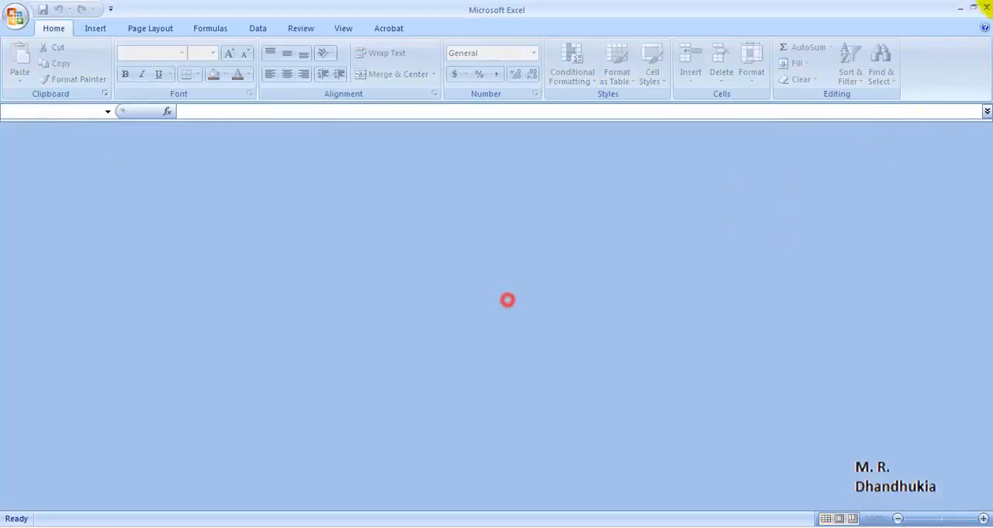
Step: Exit Excel and reopen Microsoft Office Excel 2007 with a blank workbook
left_click(986, 10)
left_click(22, 502)
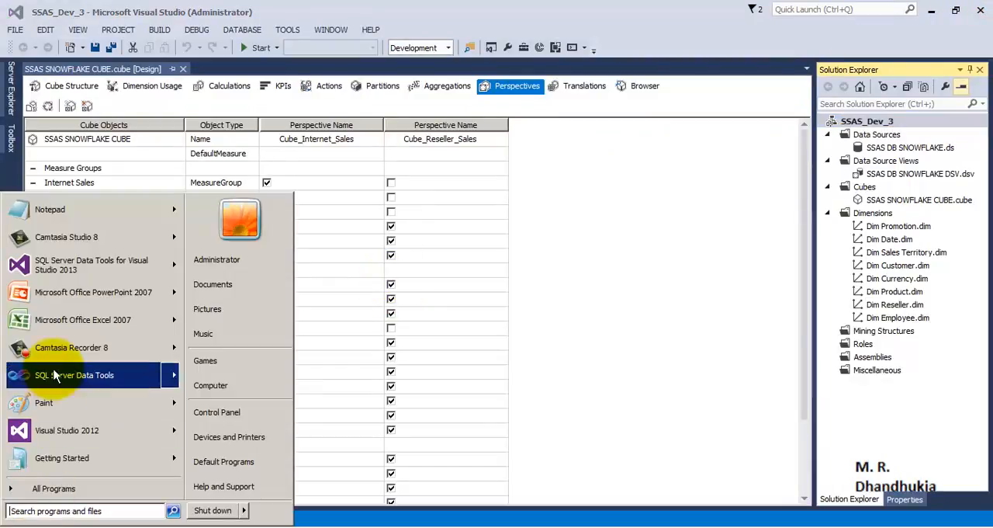
left_click(78, 320)
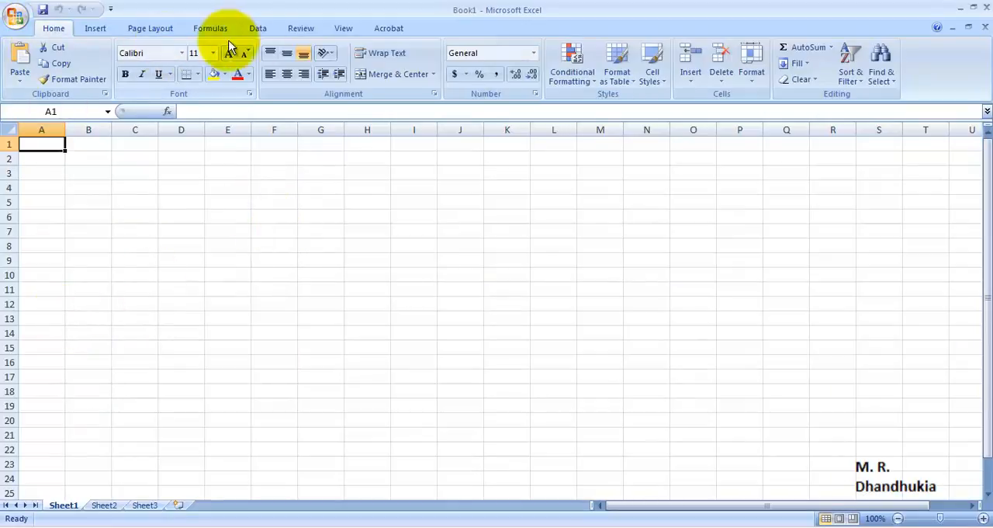
Step: Start an external data connection from Analysis Services to the SSAS2014 server instance, using Windows Authentication
left_click(258, 28)
left_click(118, 68)
left_click(149, 134)
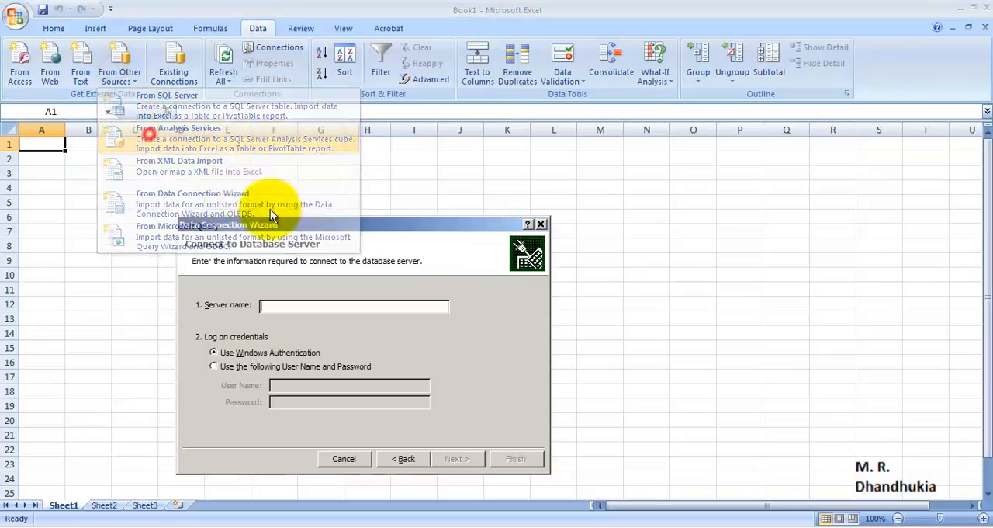
right_click(398, 303)
left_click(417, 338)
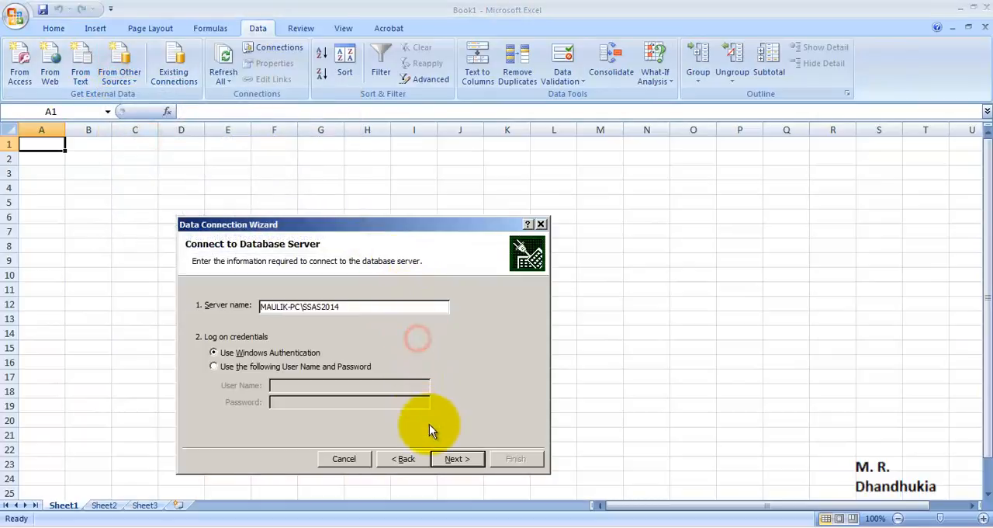
left_click(452, 458)
Step: Choose the Cube_Reseller_Sales perspective in the SSAS_Dev_DB_3 database and finish the data connection
left_click(260, 305)
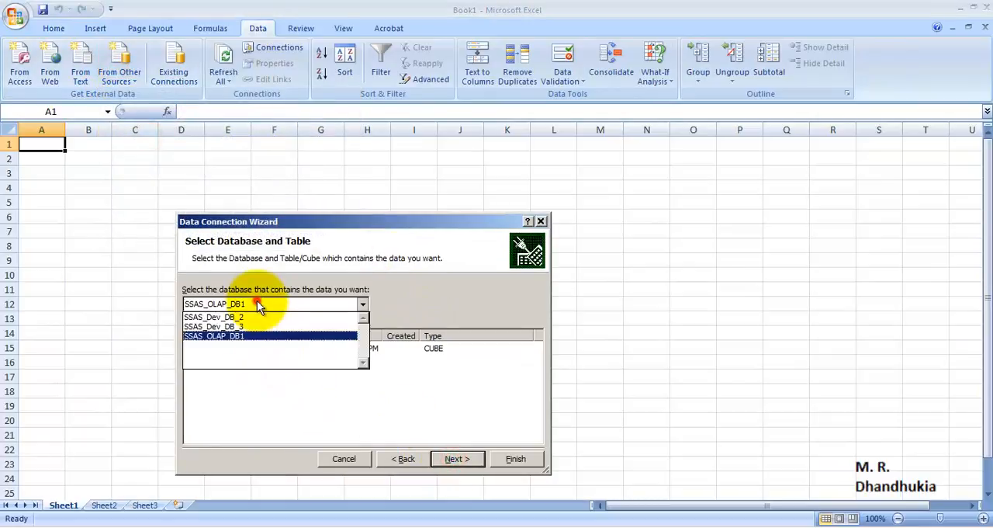
left_click(213, 326)
left_click(252, 361)
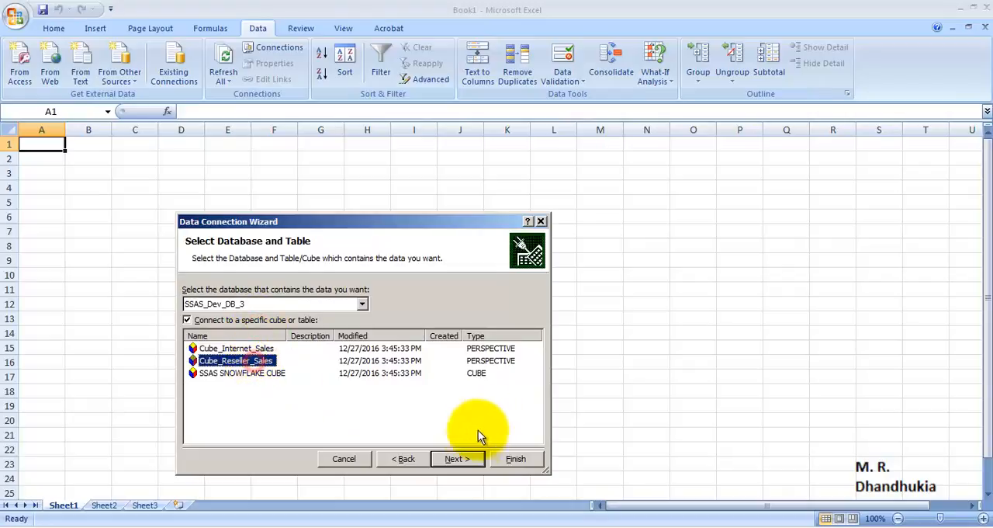
left_click(460, 460)
left_click(515, 458)
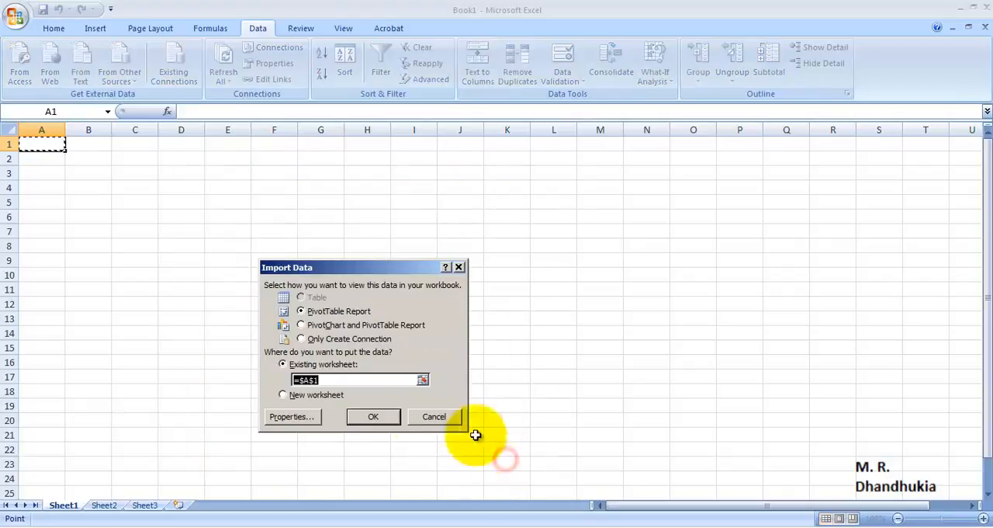
Step: Insert a PivotTable report at cell A1 of the existing worksheet with Sales Amount - Reseller Sales as its value
left_click(378, 420)
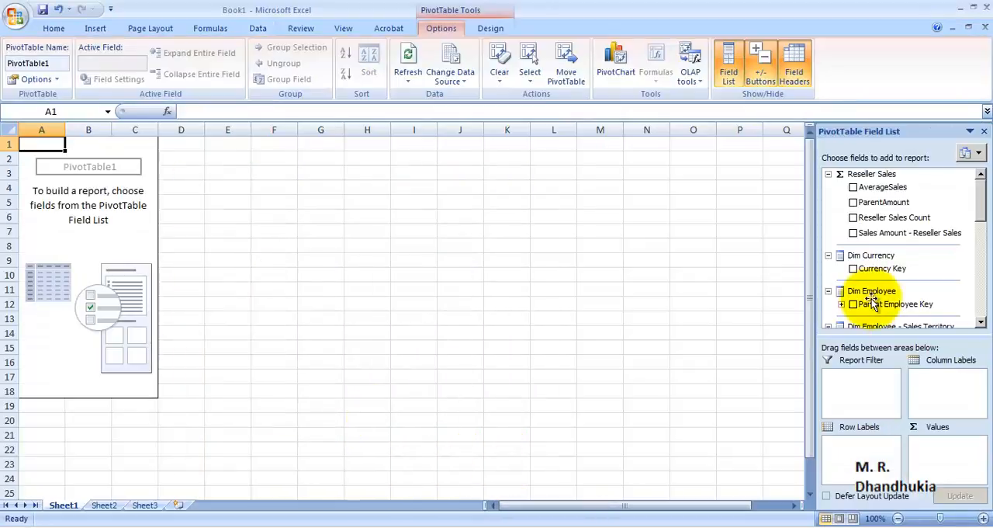
left_click(853, 233)
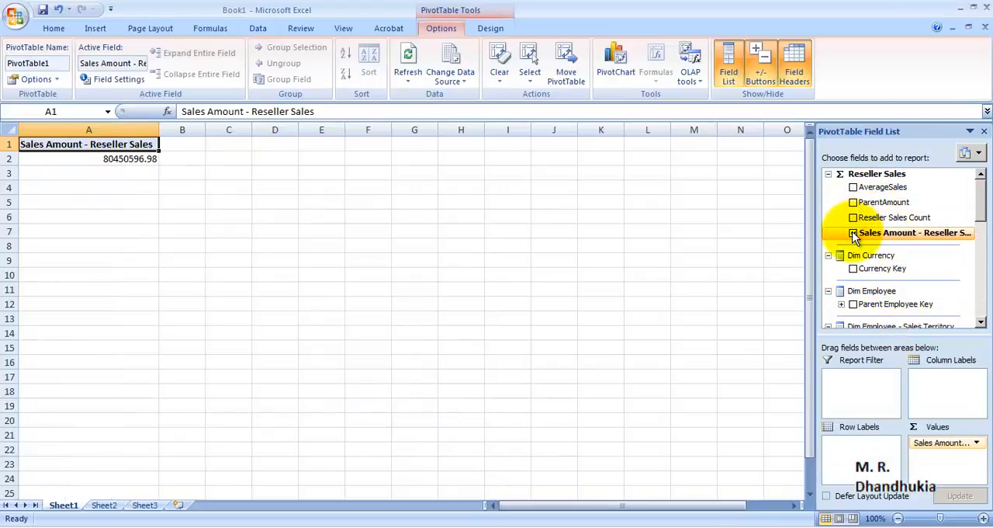
Step: Break the reseller sales amount down by Reseller Key and by Sales Territory Key in turn, removing each field after viewing it
left_click_drag(978, 200, 980, 273)
left_click(853, 226)
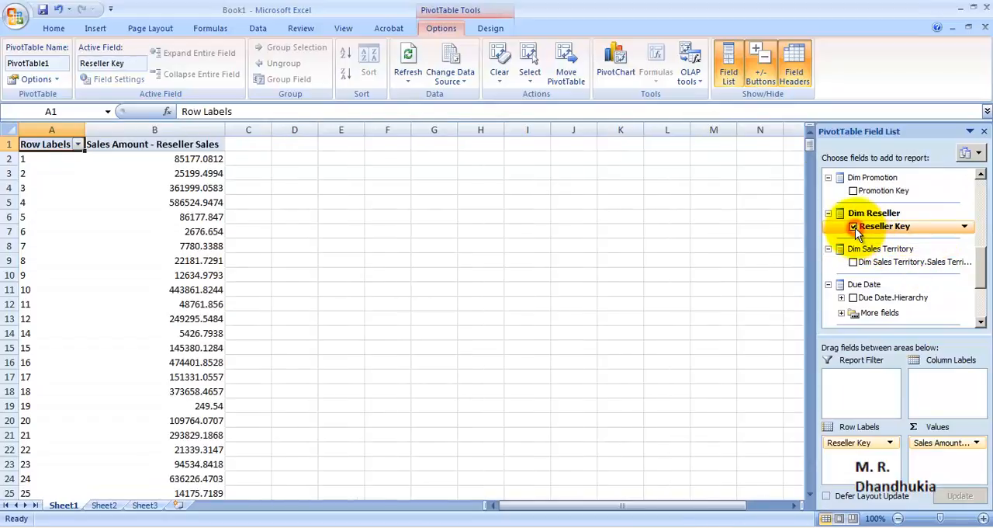
left_click(853, 226)
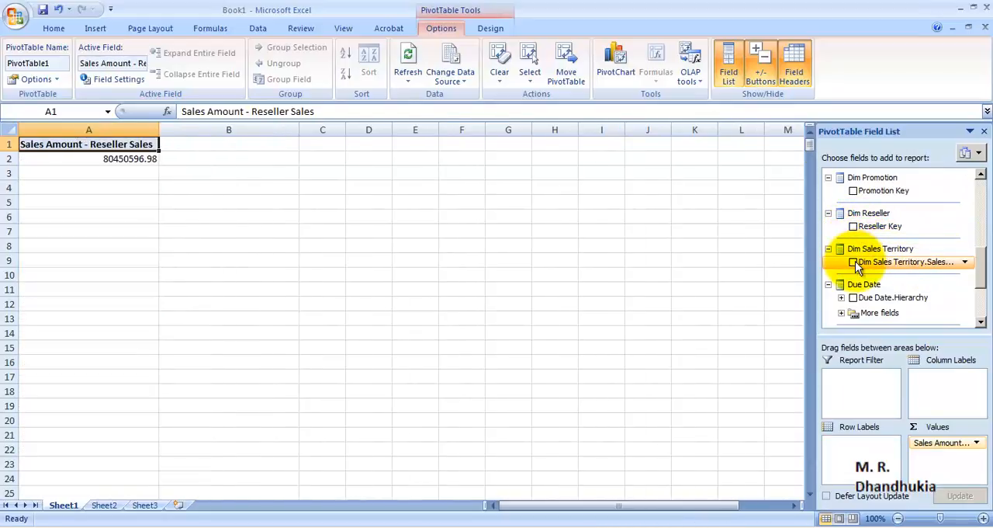
left_click(854, 261)
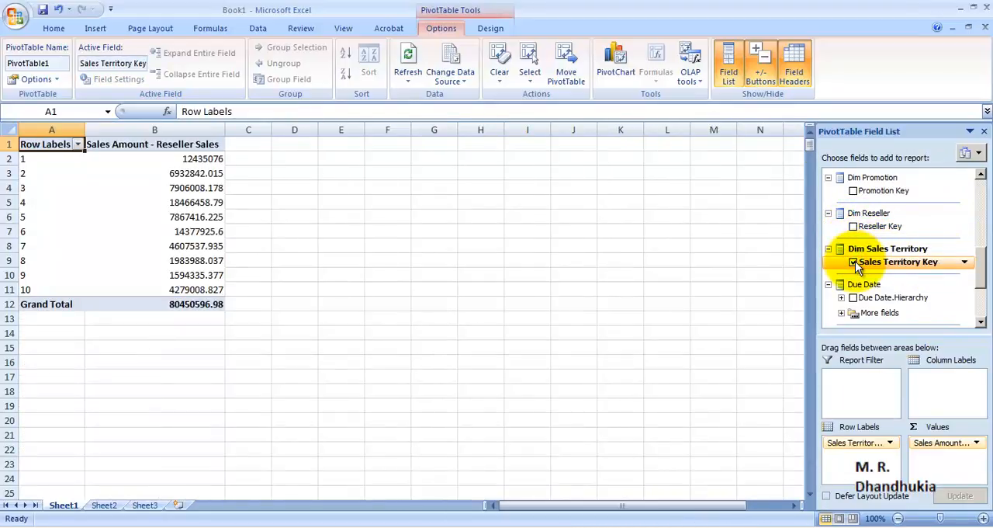
left_click(855, 261)
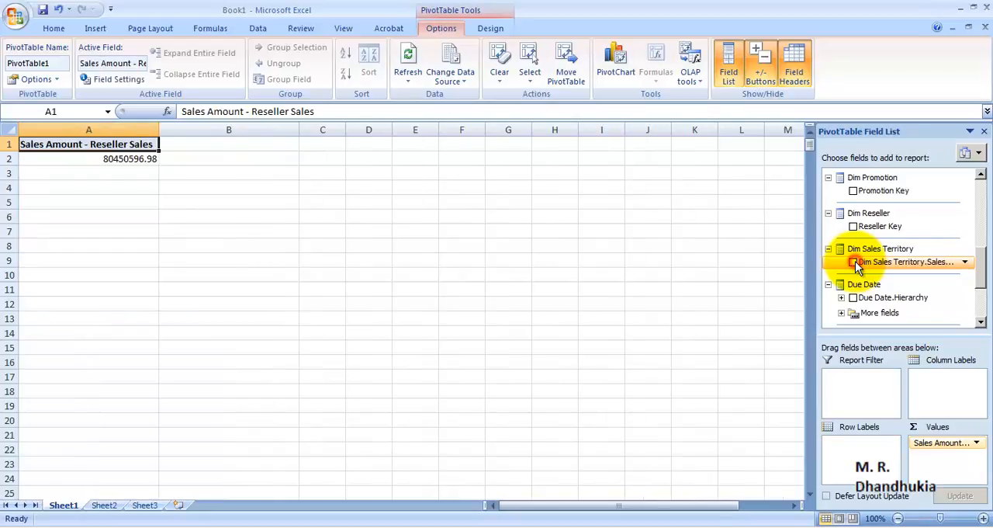
Step: Break the reseller sales amount down by English Product Name from Dim Product, and remove that field from the report
left_click(979, 280)
left_click_drag(979, 302, 978, 240)
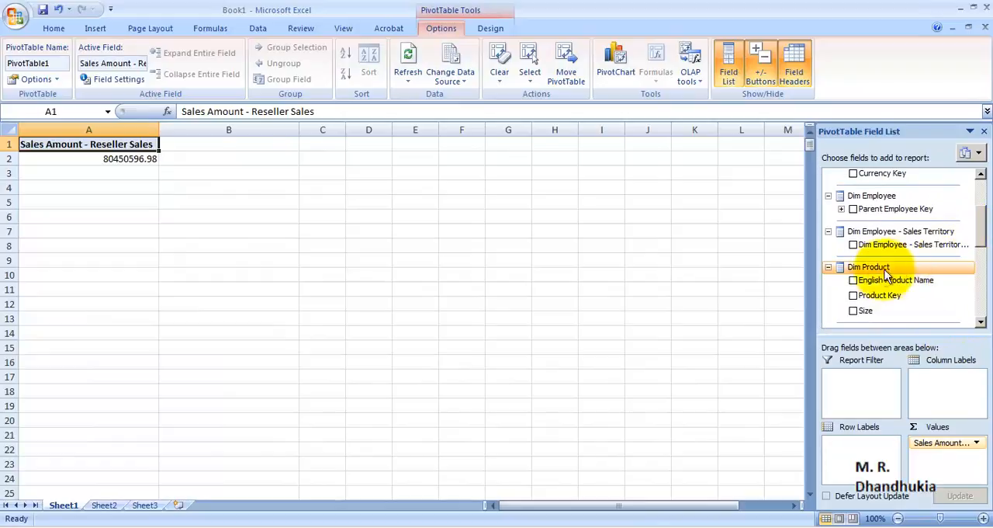
left_click(853, 281)
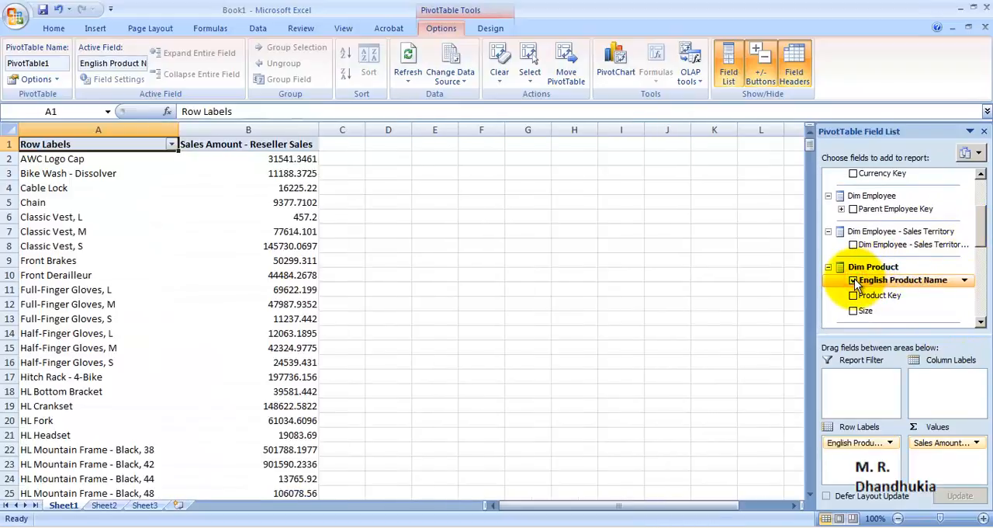
left_click(853, 280)
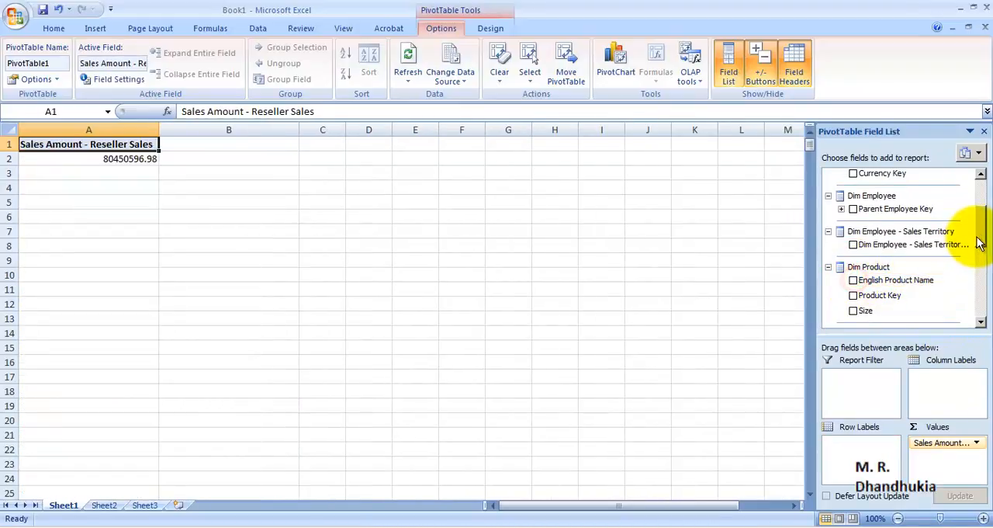
left_click_drag(978, 244, 980, 173)
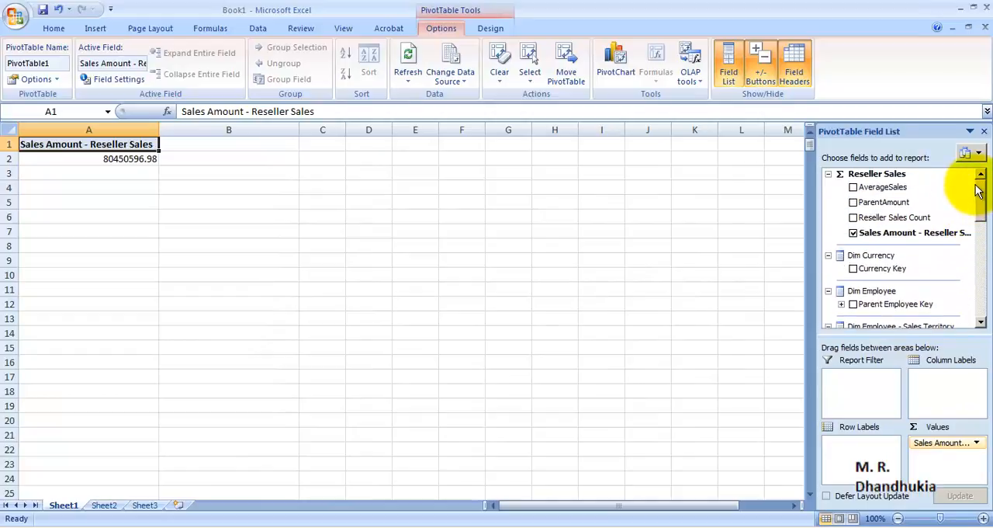